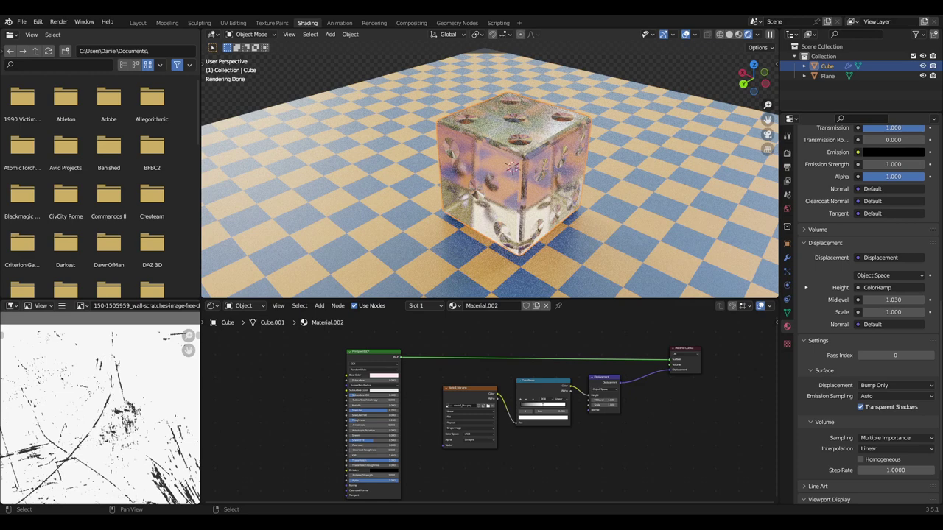
Orbit and zoom the viewport onto the cube, and nudge the Principled BSDF node slightly right
{"action": "key", "text": "g"}
{"action": "left_click", "coordinate": [556, 195]}
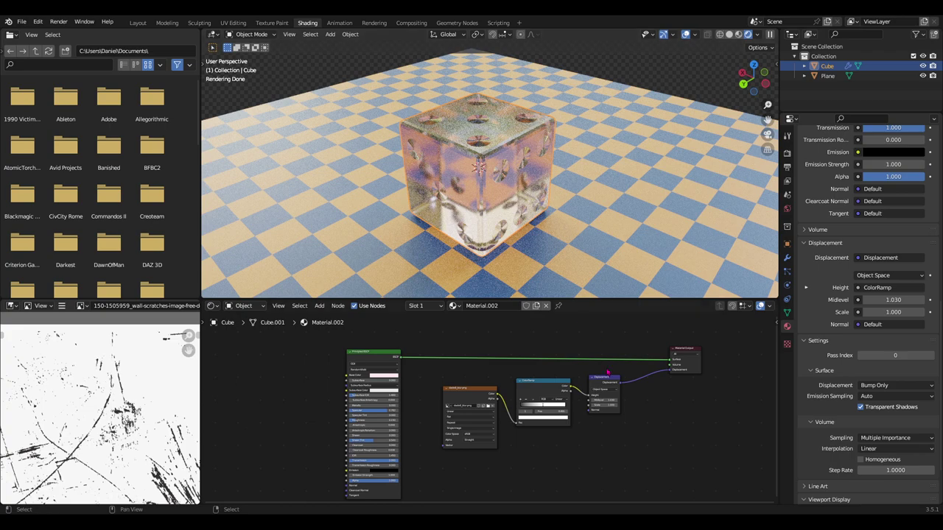
{"action": "mouse_move", "coordinate": [518, 251]}
{"action": "middle_mouse_down"}
{"action": "mouse_move", "coordinate": [517, 234]}
{"action": "mouse_move", "coordinate": [548, 248]}
{"action": "middle_mouse_up"}
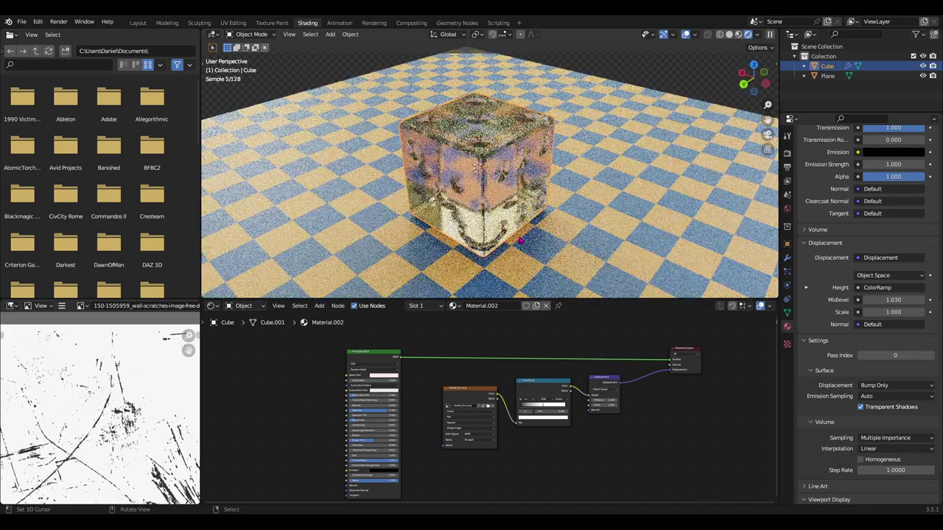
{"action": "scroll", "coordinate": [549, 249], "scroll_direction": "up", "scroll_amount": 2}
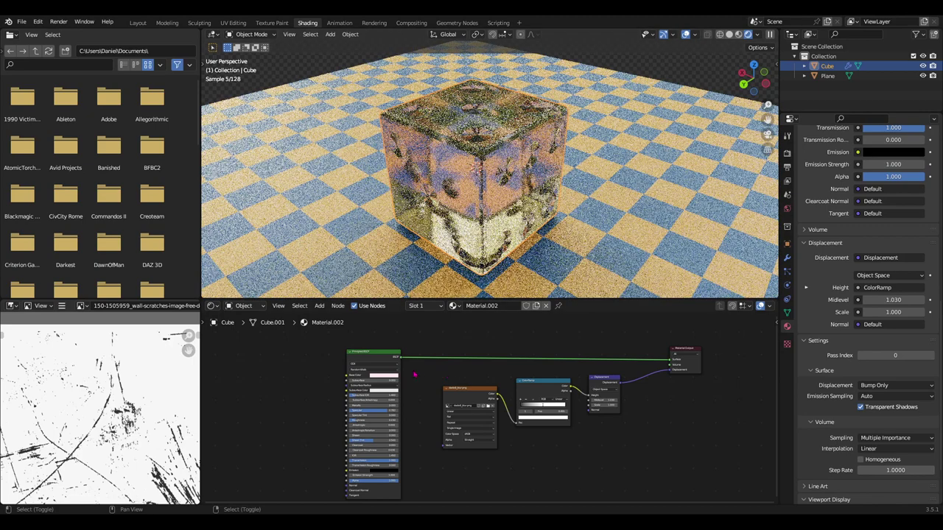
{"action": "middle_click_drag", "start_coordinate": [415, 371], "coordinate": [405, 367]}
{"action": "key", "text": "g"}
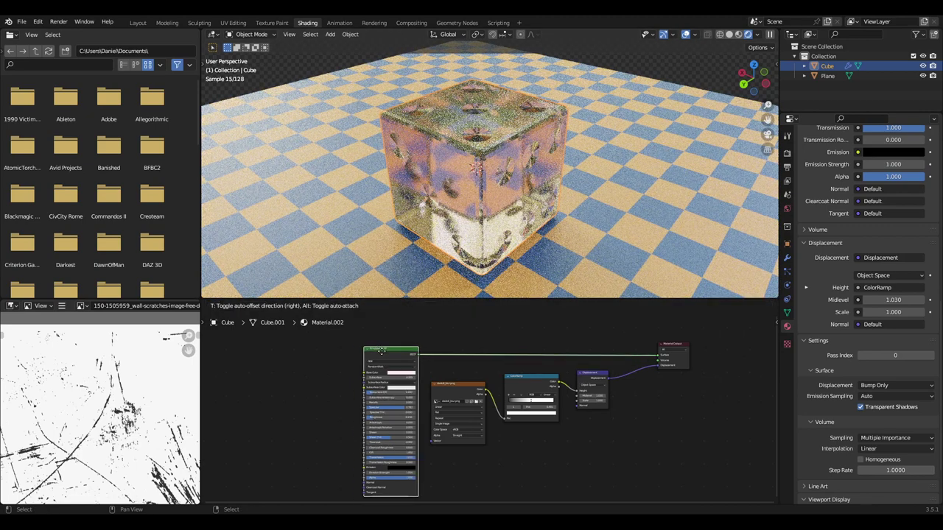
{"action": "left_click", "coordinate": [431, 363]}
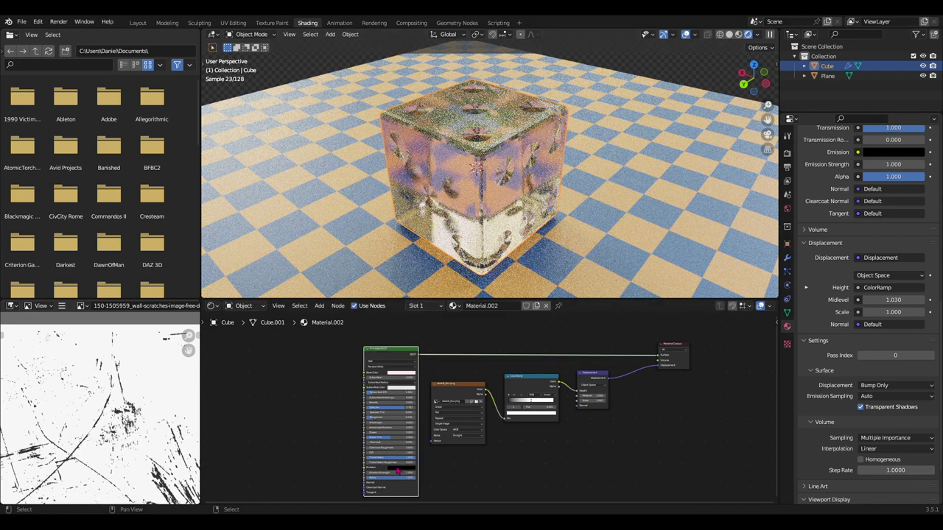
Orbit the view lower around the cube, pan the node graph, and bring up the Add menu
{"action": "mouse_move", "coordinate": [494, 221]}
{"action": "middle_mouse_down"}
{"action": "mouse_move", "coordinate": [496, 243]}
{"action": "mouse_move", "coordinate": [510, 240]}
{"action": "middle_mouse_up"}
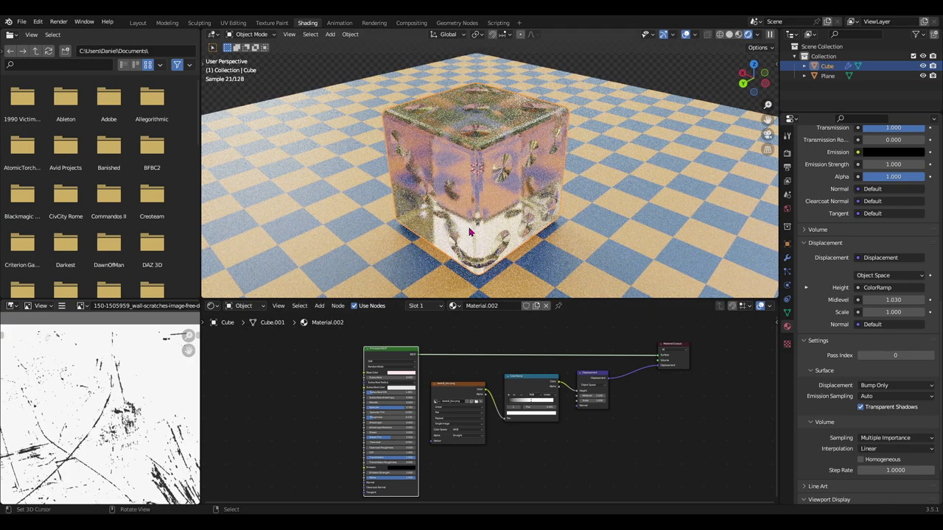
{"action": "mouse_move", "coordinate": [470, 233]}
{"action": "middle_mouse_down"}
{"action": "mouse_move", "coordinate": [498, 223]}
{"action": "mouse_move", "coordinate": [482, 237]}
{"action": "middle_mouse_up"}
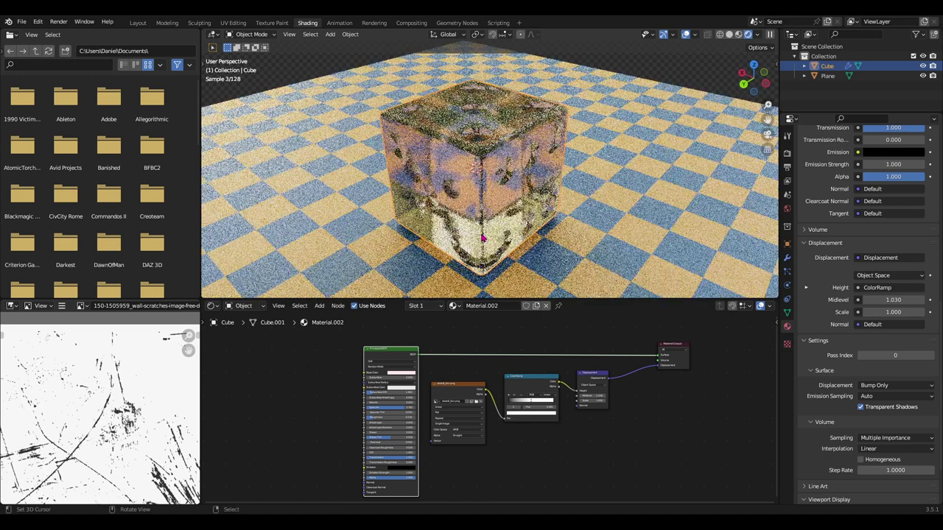
{"action": "middle_click_drag", "start_coordinate": [451, 383], "coordinate": [511, 392]}
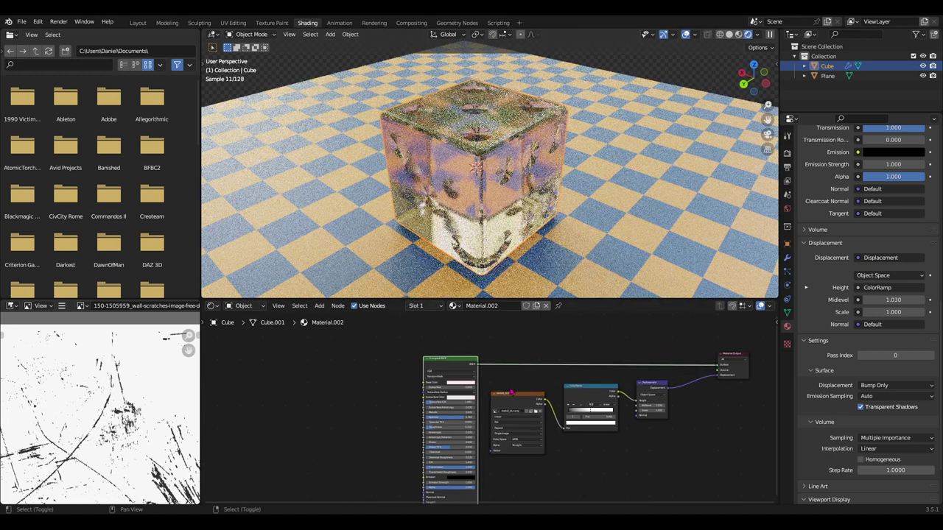
{"action": "key", "text": "shift+a"}
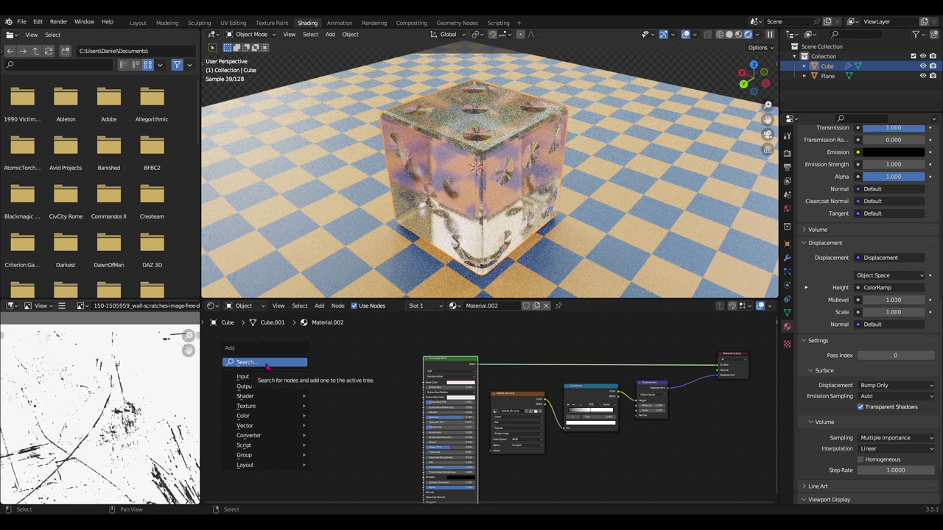
Add an Image Texture node, load an image, and link its Color to the Principled BSDF Base Color
{"action": "left_click", "coordinate": [267, 362]}
{"action": "key", "text": "Escape"}
{"action": "key", "text": "shift+a"}
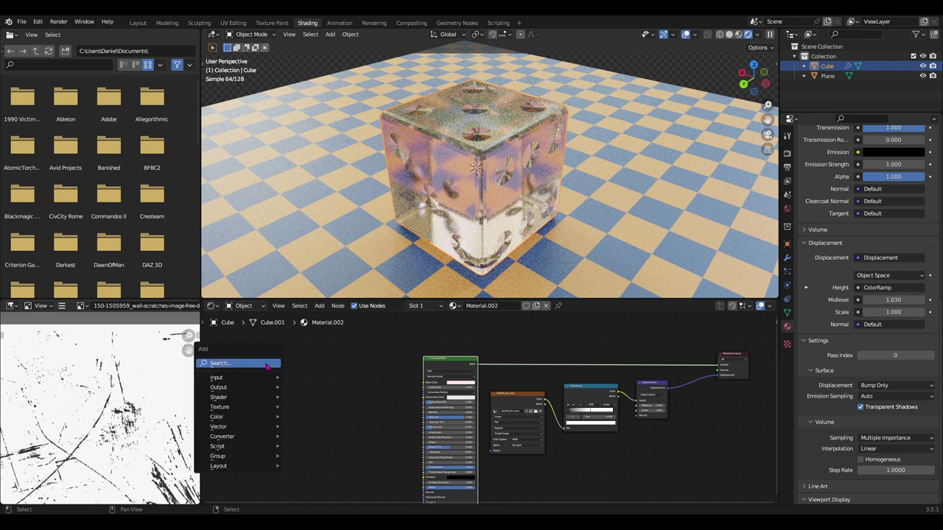
{"action": "left_click", "coordinate": [267, 363]}
{"action": "type", "text": "image"}
{"action": "key", "text": "Return"}
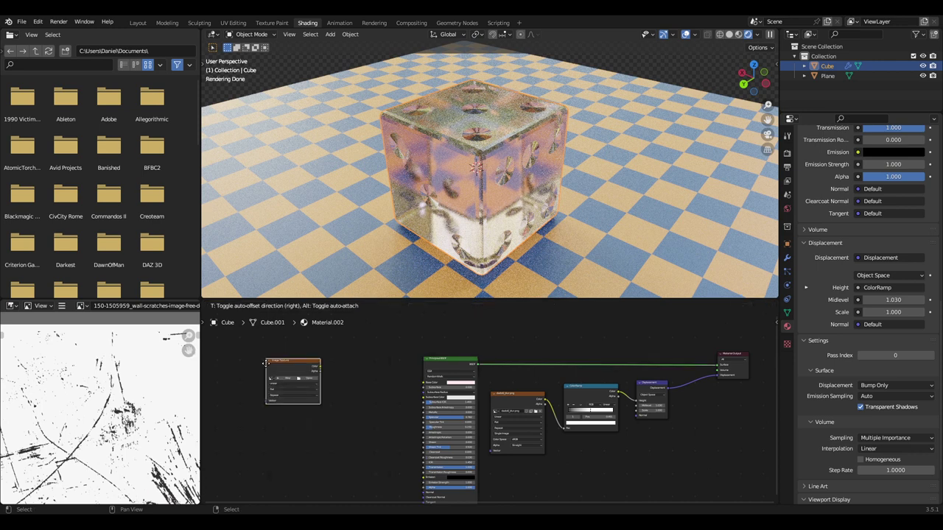
{"action": "left_click", "coordinate": [278, 367]}
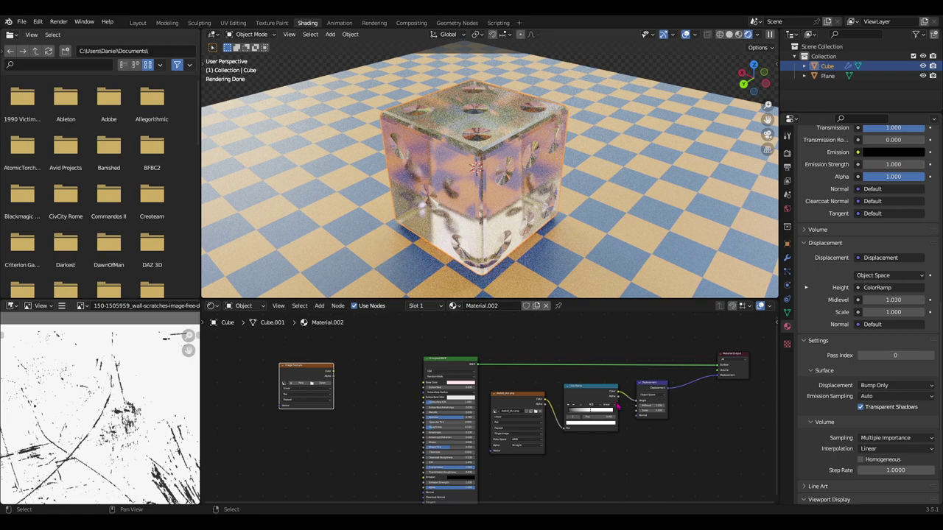
{"action": "left_click", "coordinate": [305, 383]}
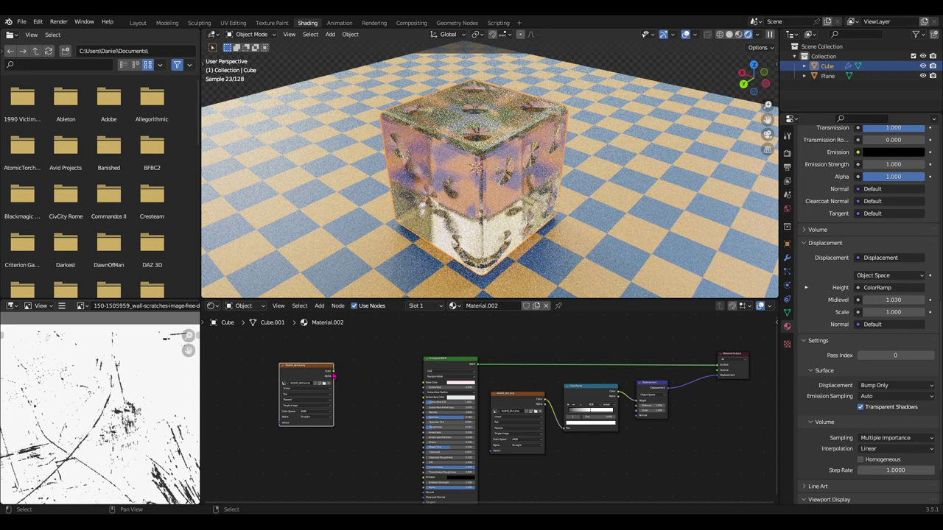
{"action": "left_click_drag", "start_coordinate": [333, 375], "coordinate": [425, 383]}
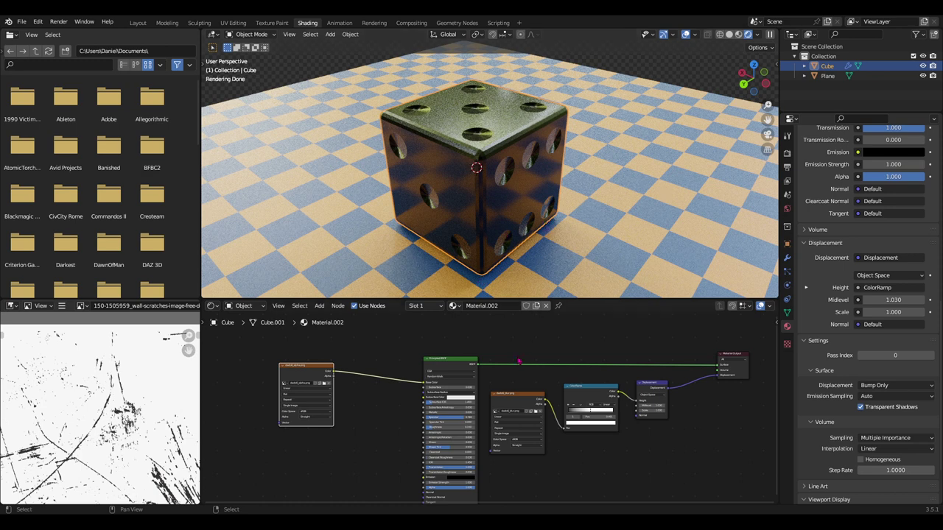
Box-select the Image Texture and Principled BSDF nodes for removal
{"action": "left_click", "coordinate": [454, 364]}
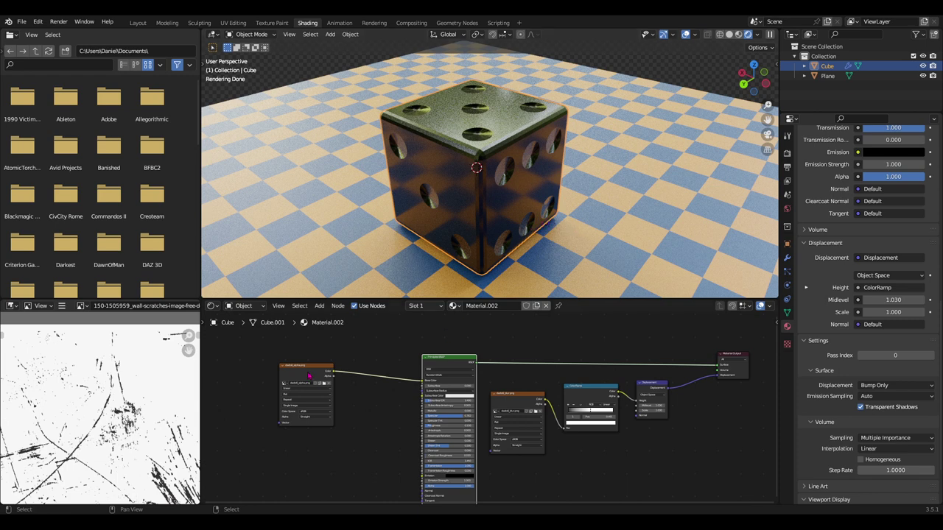
{"action": "left_click_drag", "start_coordinate": [310, 375], "coordinate": [315, 380]}
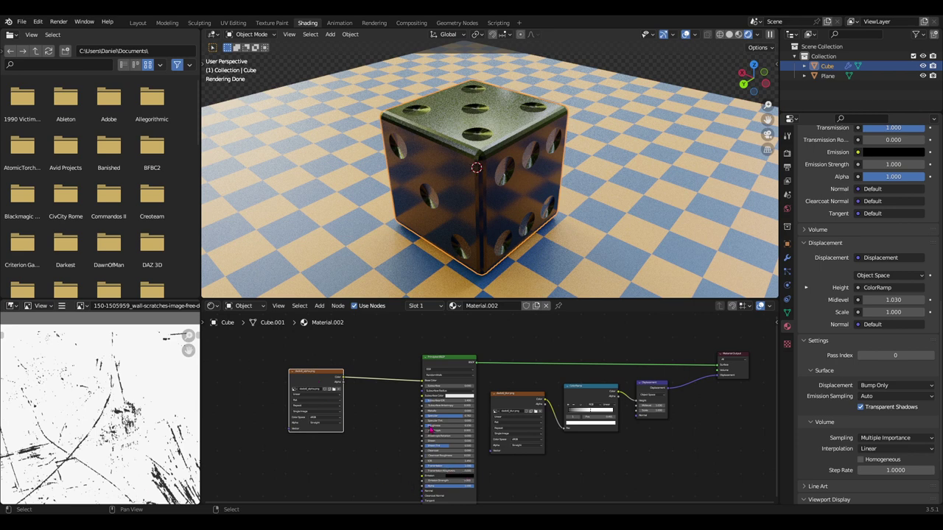
{"action": "middle_click_drag", "start_coordinate": [358, 384], "coordinate": [305, 397]}
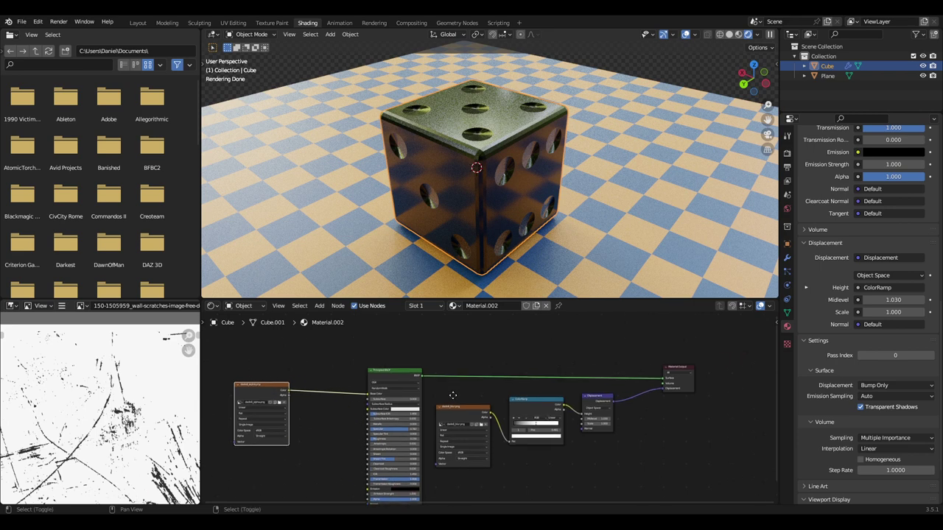
{"action": "left_click_drag", "start_coordinate": [248, 346], "coordinate": [298, 370]}
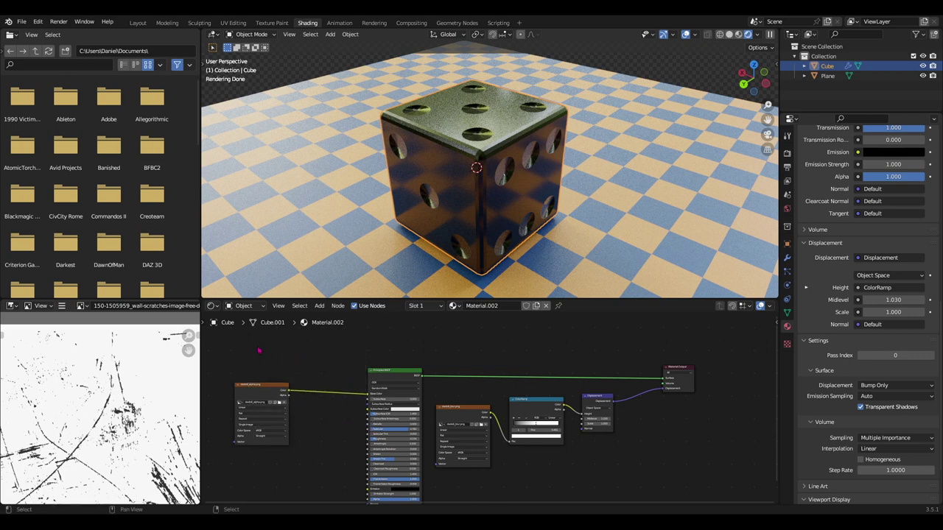
{"action": "left_click_drag", "start_coordinate": [254, 347], "coordinate": [388, 440]}
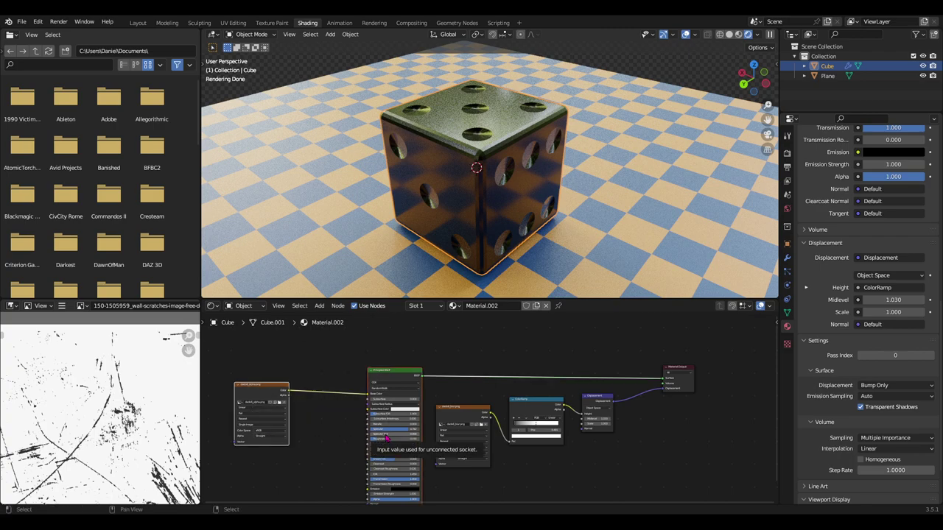
Delete the selected nodes, then add a Glass BSDF and link it to the Material Output Surface
{"action": "key", "text": "x"}
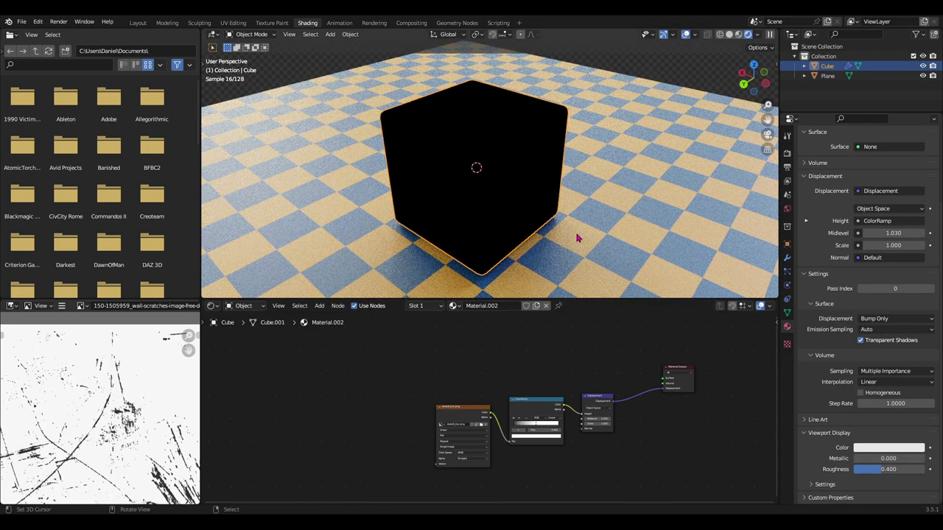
{"action": "middle_click_drag", "start_coordinate": [577, 238], "coordinate": [520, 204]}
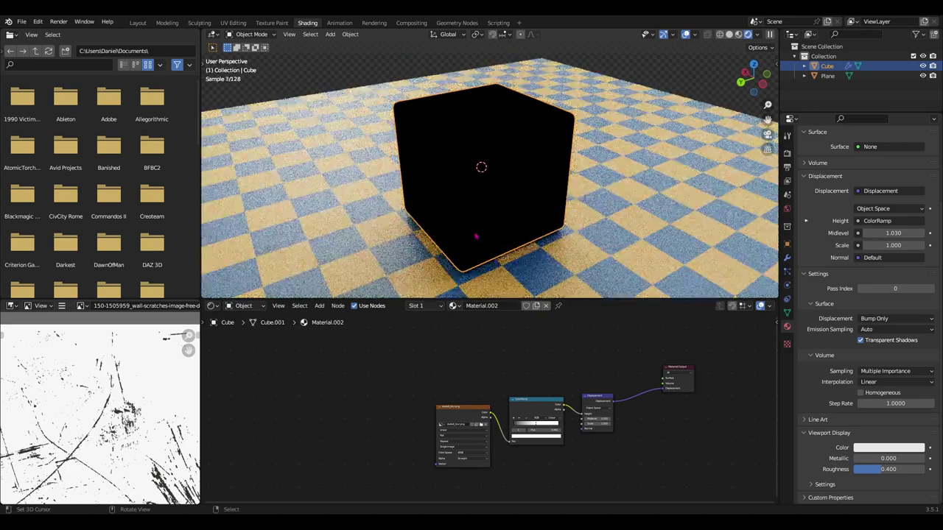
{"action": "key", "text": "shift+a"}
{"action": "left_click", "coordinate": [316, 373]}
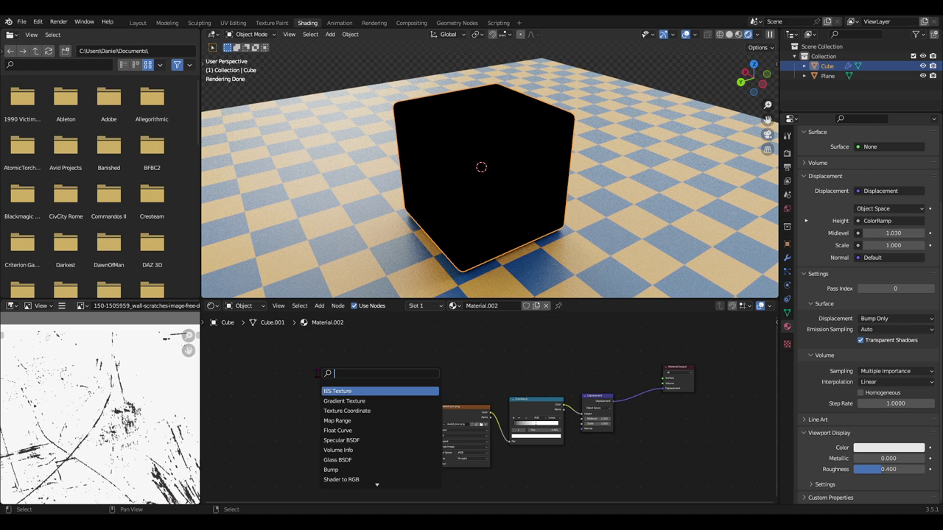
{"action": "type", "text": "glass"}
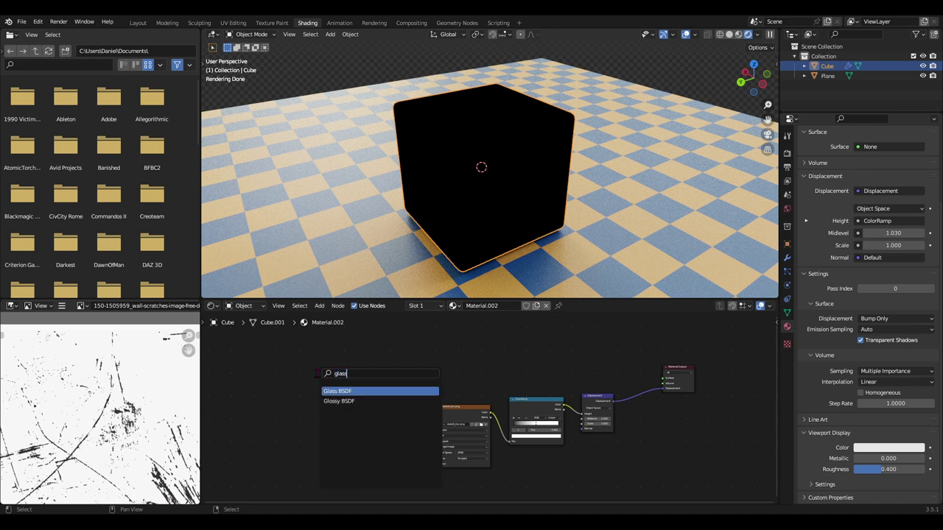
{"action": "key", "text": "Return"}
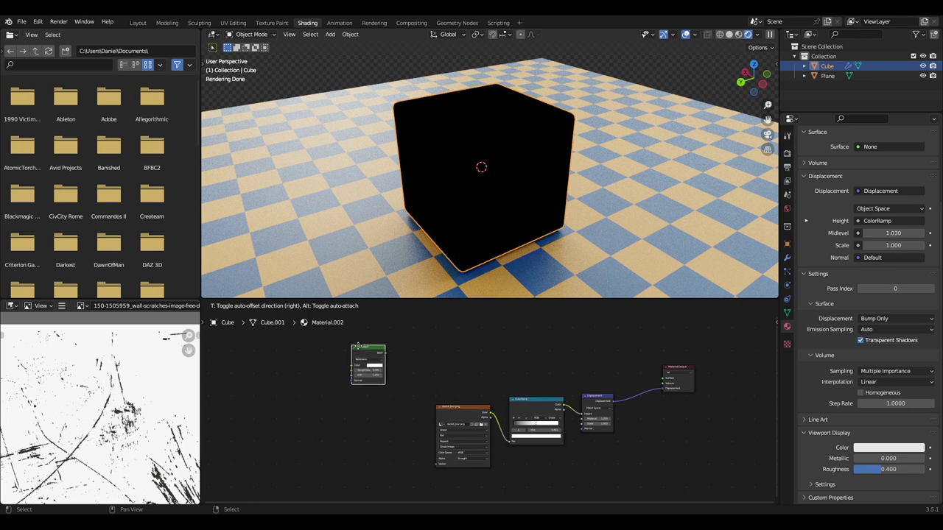
{"action": "left_click", "coordinate": [437, 344]}
{"action": "middle_click_drag", "start_coordinate": [455, 356], "coordinate": [449, 363]}
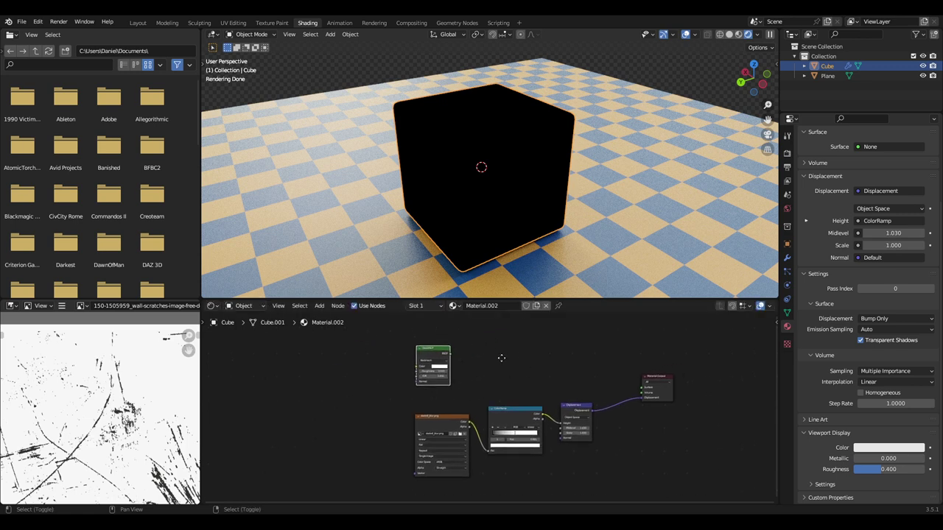
{"action": "left_click_drag", "start_coordinate": [435, 358], "coordinate": [624, 394]}
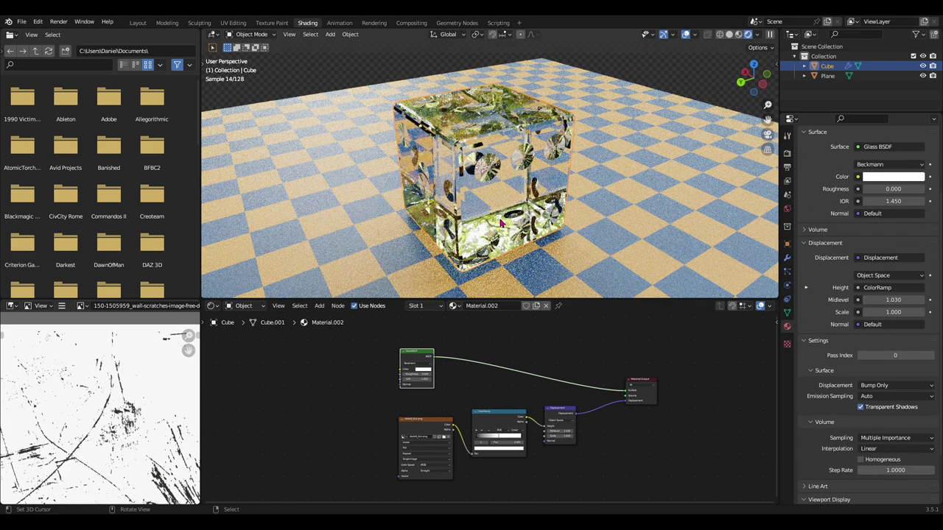
Zoom and orbit the view to inspect the clear glass cube
{"action": "scroll", "coordinate": [521, 367], "scroll_direction": "up", "scroll_amount": 1}
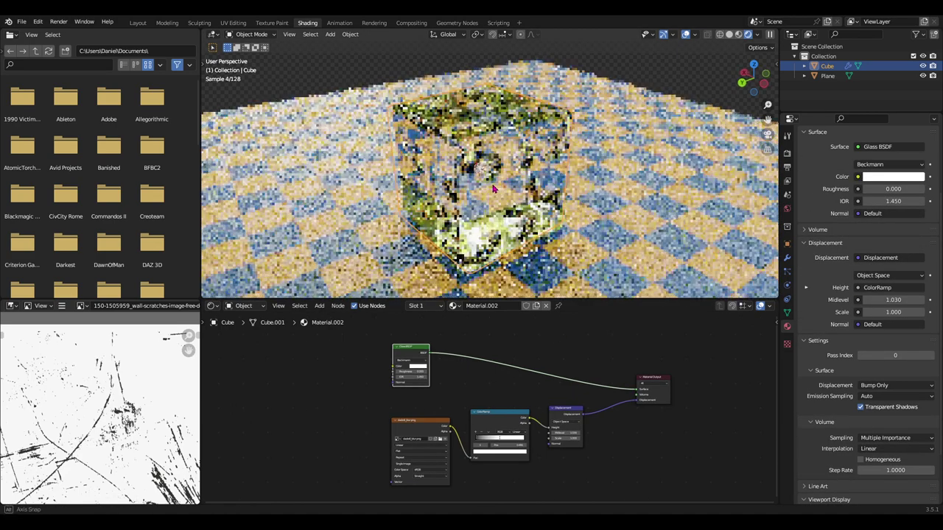
{"action": "middle_click_drag", "start_coordinate": [487, 190], "coordinate": [491, 193]}
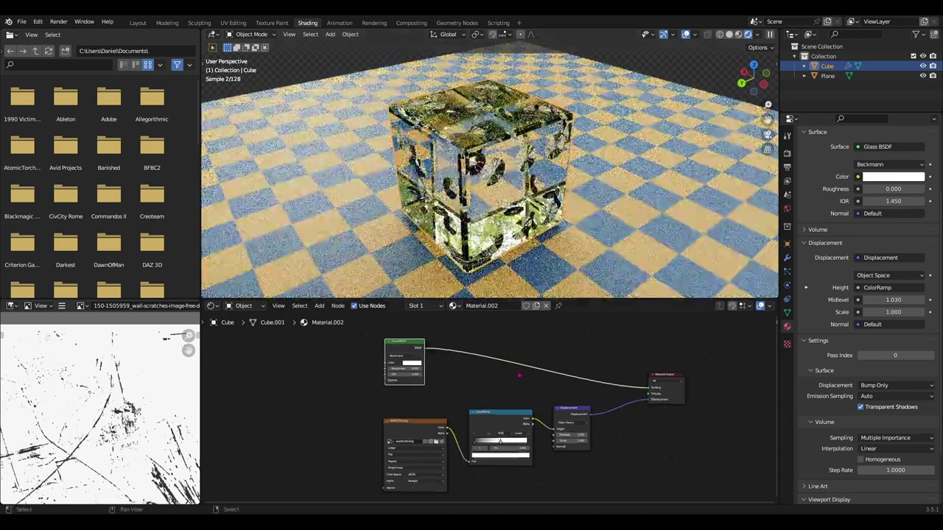
{"action": "scroll", "coordinate": [515, 379], "scroll_direction": "up", "scroll_amount": 2}
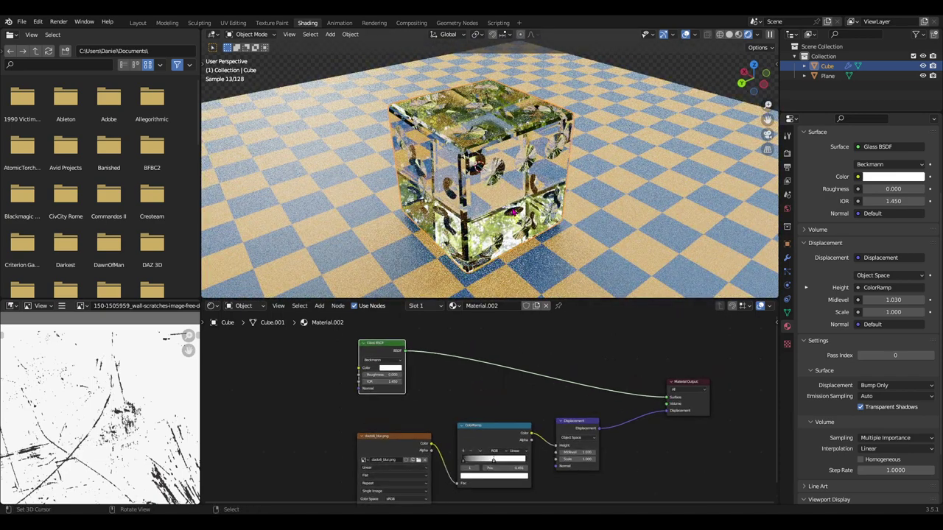
{"action": "middle_click_drag", "start_coordinate": [503, 221], "coordinate": [506, 215]}
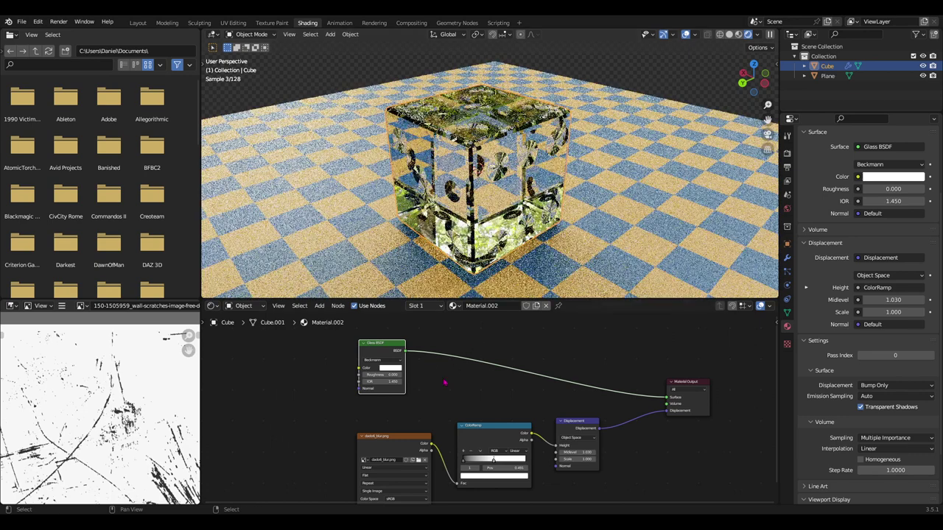
Add a Diffuse BSDF node and connect it to the Material Output Surface
{"action": "key", "text": "shift+a"}
{"action": "left_click", "coordinate": [265, 383]}
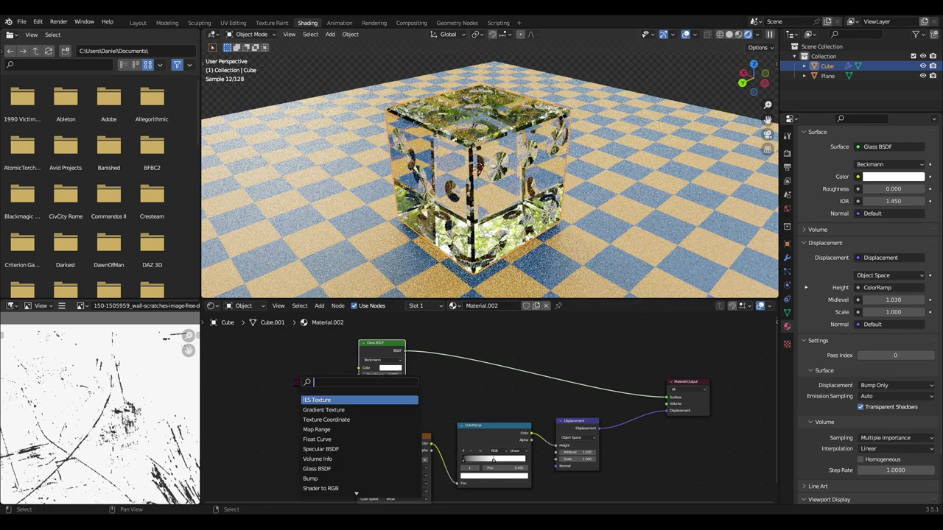
{"action": "type", "text": "dif"}
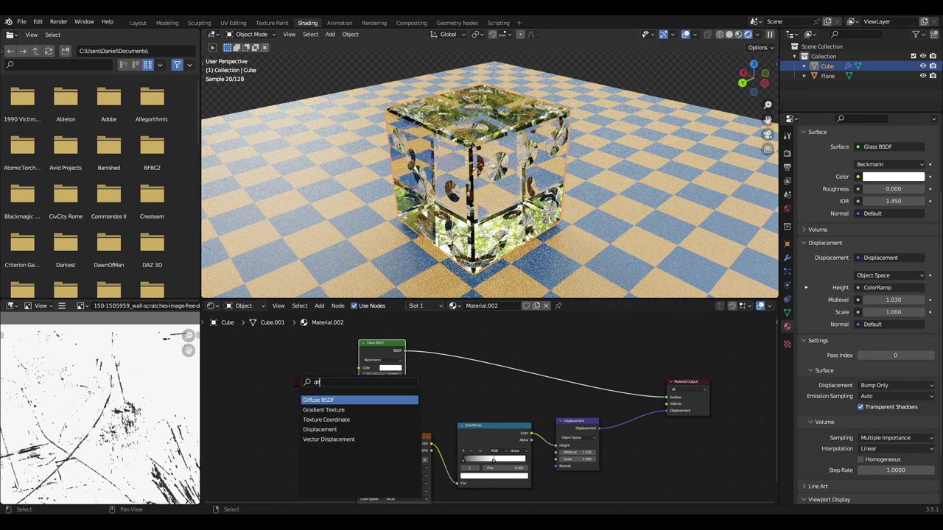
{"action": "key", "text": "Return"}
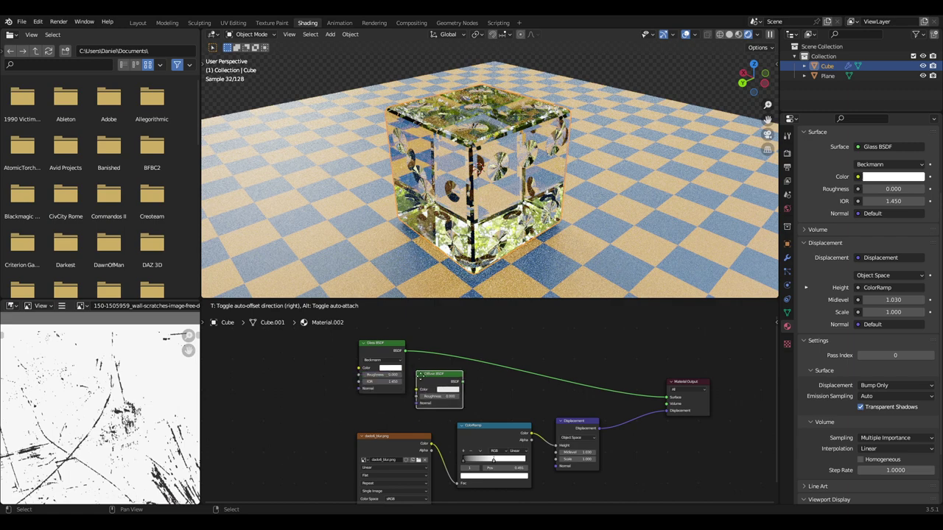
{"action": "left_click", "coordinate": [329, 412]}
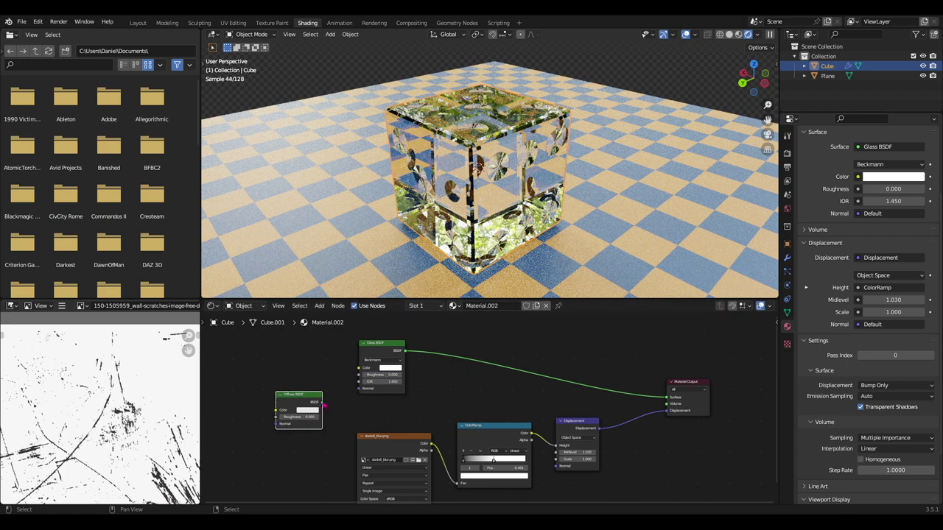
{"action": "left_click_drag", "start_coordinate": [322, 403], "coordinate": [668, 402]}
{"action": "middle_click_drag", "start_coordinate": [413, 400], "coordinate": [441, 397]}
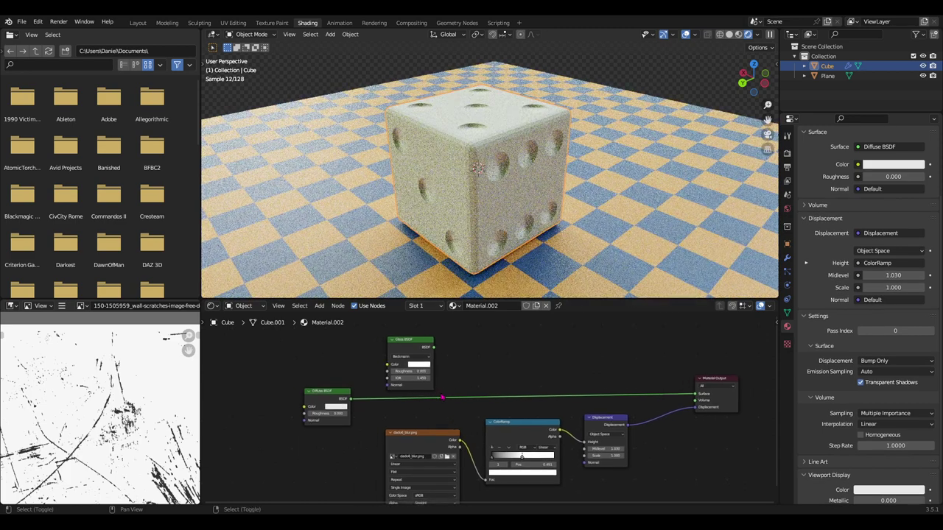
{"action": "left_click_drag", "start_coordinate": [332, 413], "coordinate": [340, 416]}
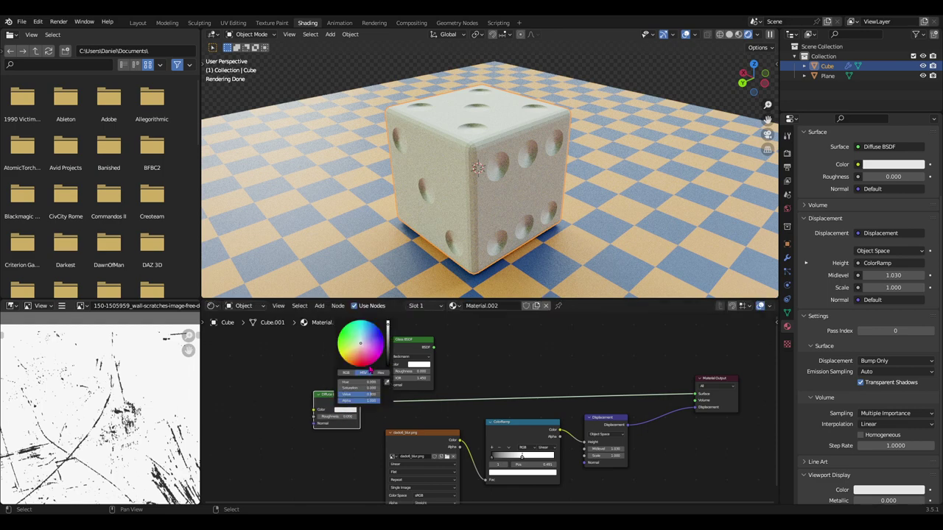
Try a pink diffuse colour, undo it, and add an Image Texture node
{"action": "left_click", "coordinate": [366, 359]}
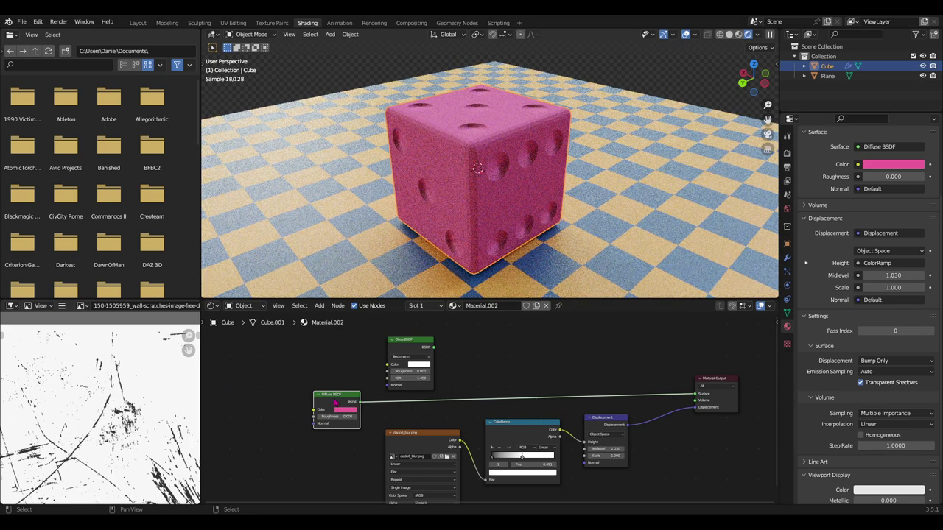
{"action": "key", "text": "ctrl+z"}
{"action": "middle_click_drag", "start_coordinate": [335, 402], "coordinate": [368, 400]}
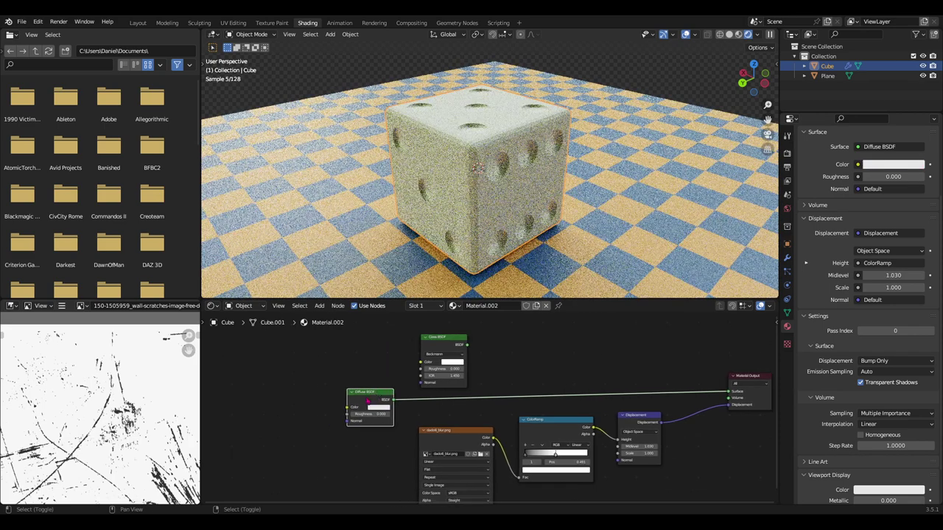
{"action": "key", "text": "shift+a"}
{"action": "left_click", "coordinate": [272, 386]}
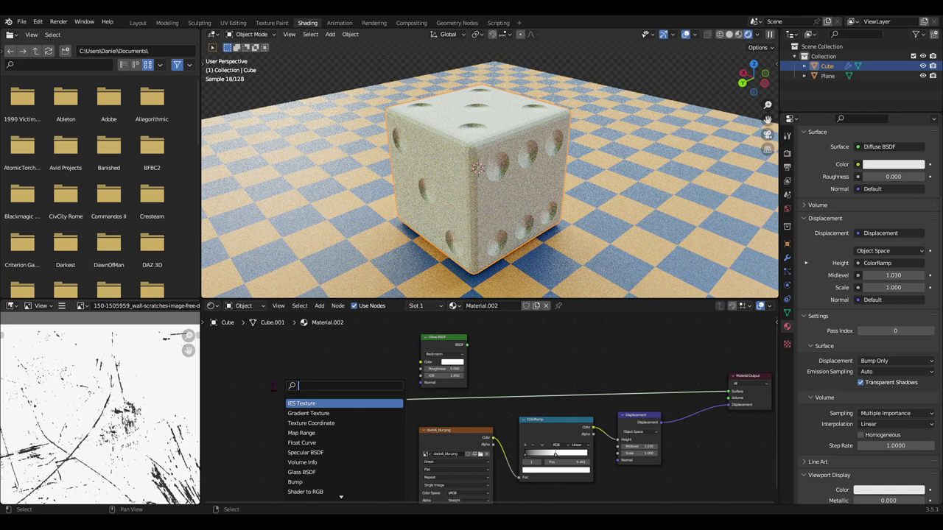
{"action": "type", "text": "image"}
{"action": "key", "text": "Return"}
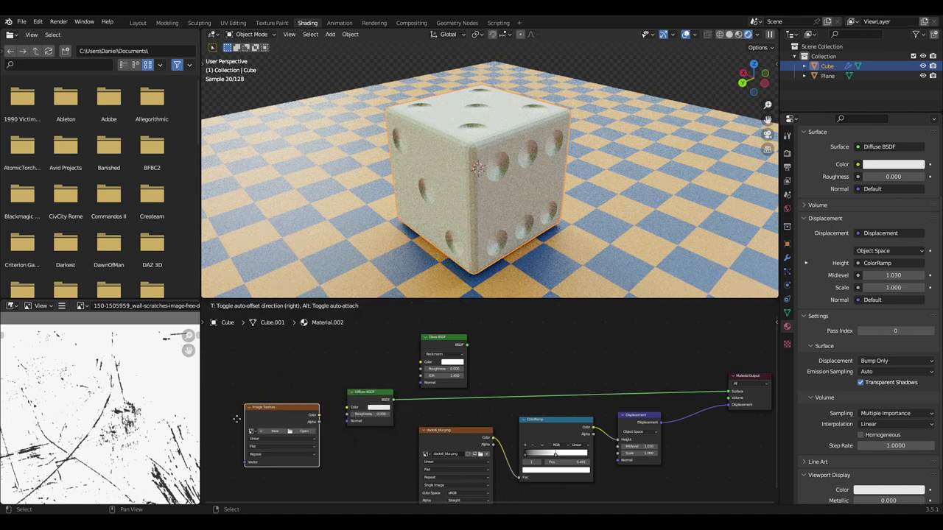
Load dado6_alpha.png into the Image Texture and feed its Color into the Diffuse BSDF Color
{"action": "left_click", "coordinate": [236, 419]}
{"action": "left_click", "coordinate": [253, 430]}
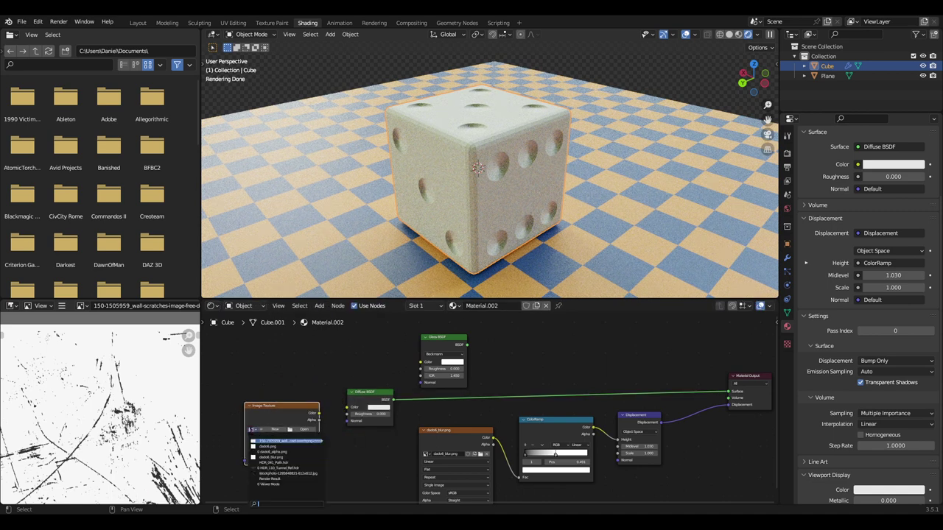
{"action": "left_click", "coordinate": [271, 451]}
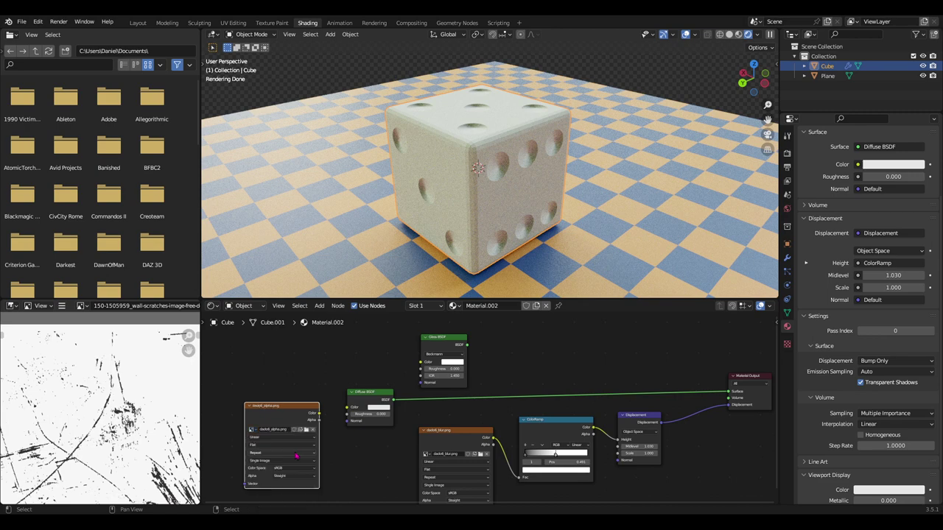
{"action": "left_click", "coordinate": [342, 414]}
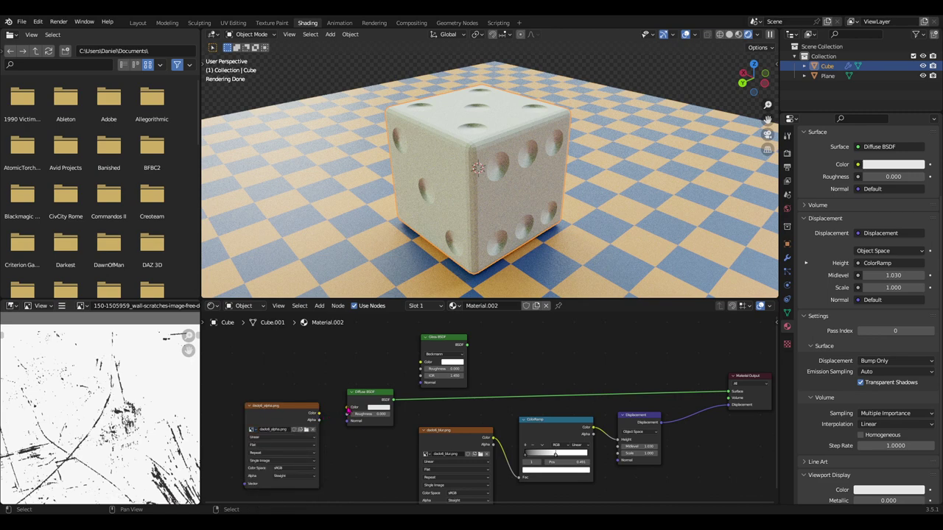
{"action": "left_click_drag", "start_coordinate": [319, 413], "coordinate": [347, 408]}
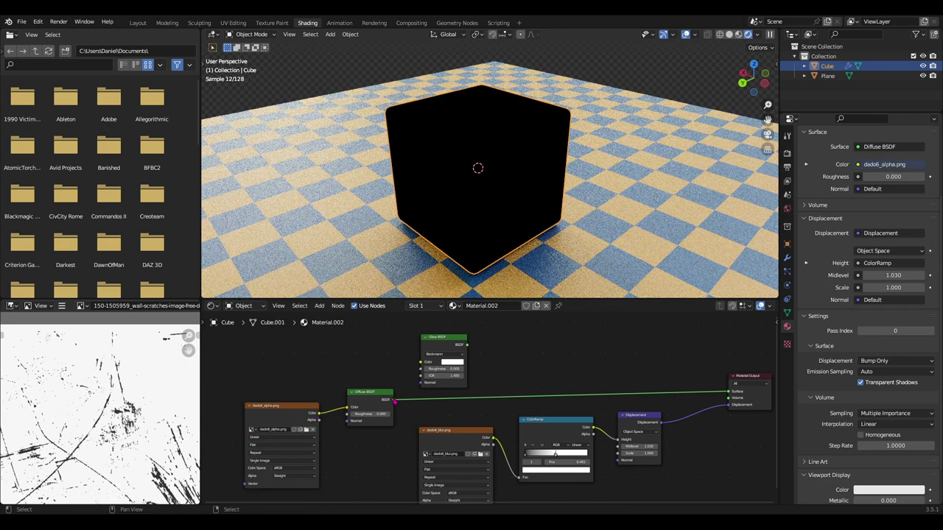
Line up the Glass BSDF above the Diffuse BSDF and show the render sampling settings
{"action": "scroll", "coordinate": [535, 418], "scroll_direction": "down", "scroll_amount": 1}
{"action": "scroll", "coordinate": [509, 393], "scroll_direction": "down", "scroll_amount": 1}
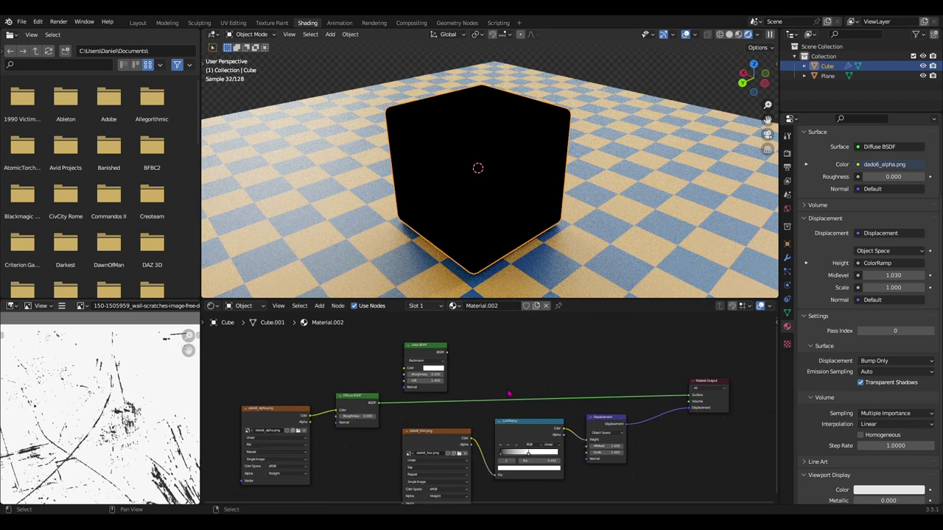
{"action": "left_click_drag", "start_coordinate": [357, 398], "coordinate": [369, 400]}
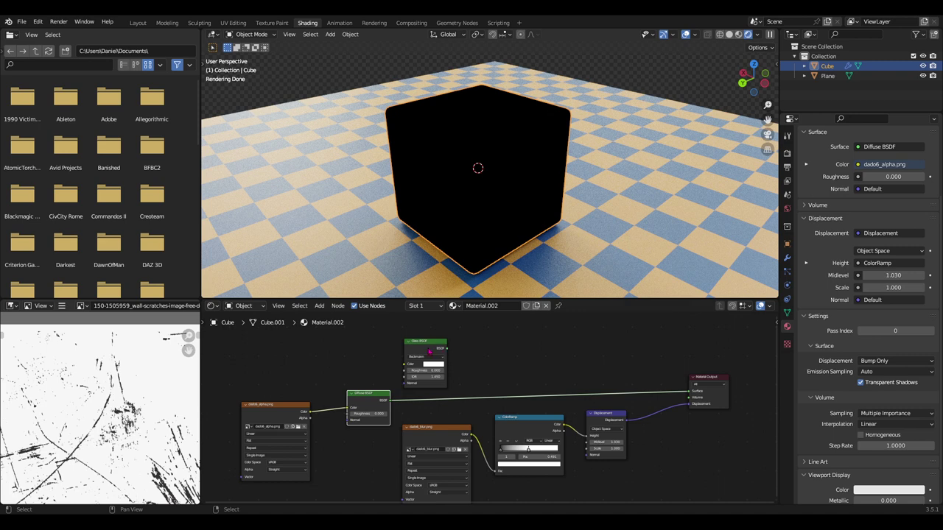
{"action": "left_click_drag", "start_coordinate": [429, 351], "coordinate": [370, 347]}
{"action": "middle_click_drag", "start_coordinate": [421, 400], "coordinate": [413, 406]}
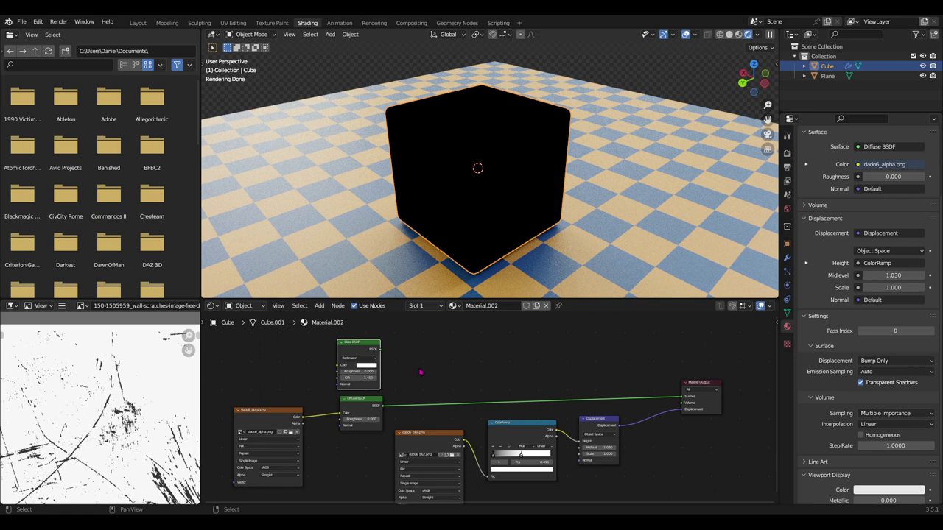
{"action": "left_click", "coordinate": [786, 152]}
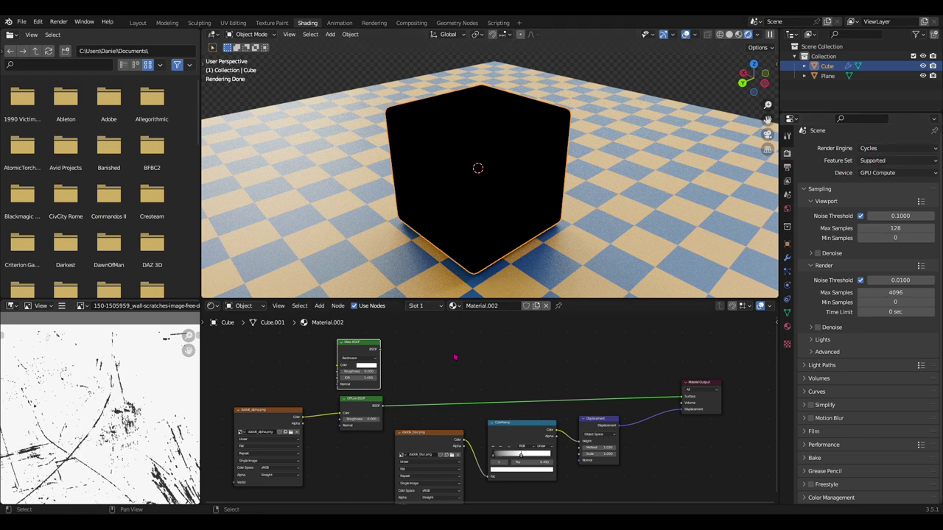
Disconnect the Surface link from Material Output and rearrange the Material Output, Glass and Diffuse nodes
{"action": "left_click_drag", "start_coordinate": [683, 400], "coordinate": [641, 388]}
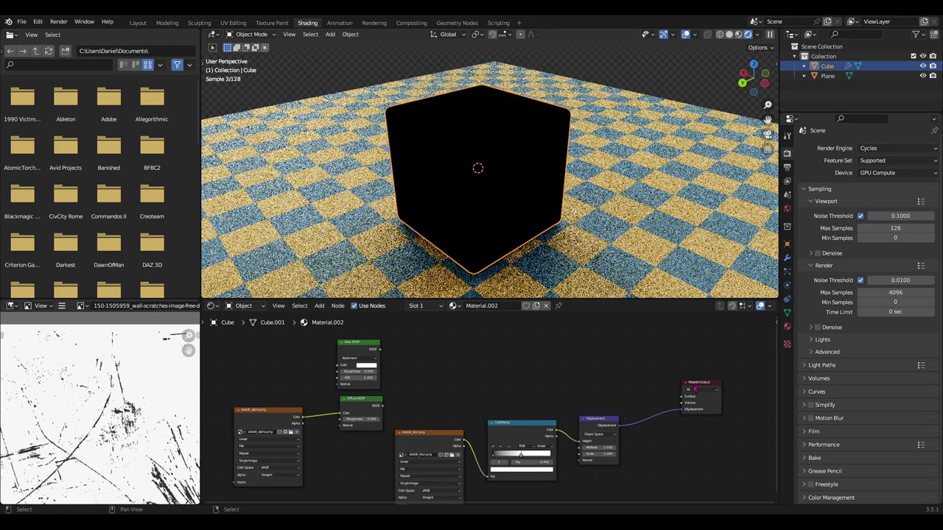
{"action": "scroll", "coordinate": [727, 400], "scroll_direction": "up", "scroll_amount": 2}
{"action": "scroll", "coordinate": [727, 401], "scroll_direction": "up", "scroll_amount": 2}
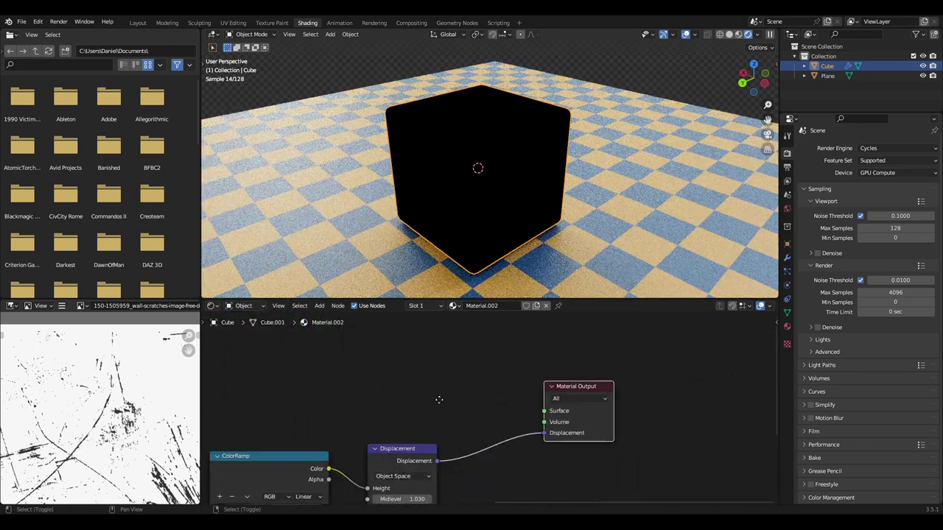
{"action": "scroll", "coordinate": [434, 400], "scroll_direction": "down", "scroll_amount": 2, "text": "ctrl"}
{"action": "left_click_drag", "start_coordinate": [528, 416], "coordinate": [536, 411]}
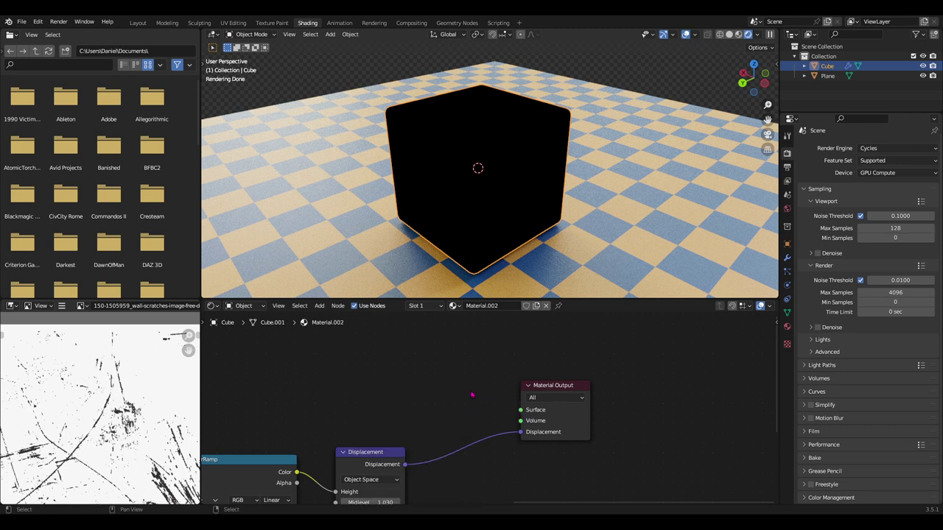
{"action": "scroll", "coordinate": [399, 401], "scroll_direction": "up", "scroll_amount": 2, "text": "ctrl"}
{"action": "scroll", "coordinate": [399, 402], "scroll_direction": "down", "scroll_amount": 2}
{"action": "scroll", "coordinate": [389, 400], "scroll_direction": "up", "scroll_amount": 2, "text": "ctrl"}
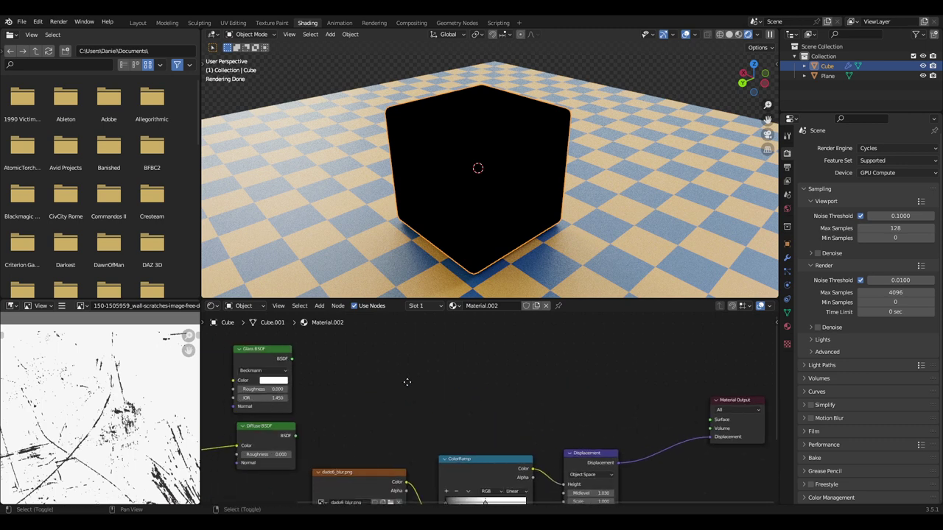
{"action": "left_click_drag", "start_coordinate": [272, 352], "coordinate": [270, 358]}
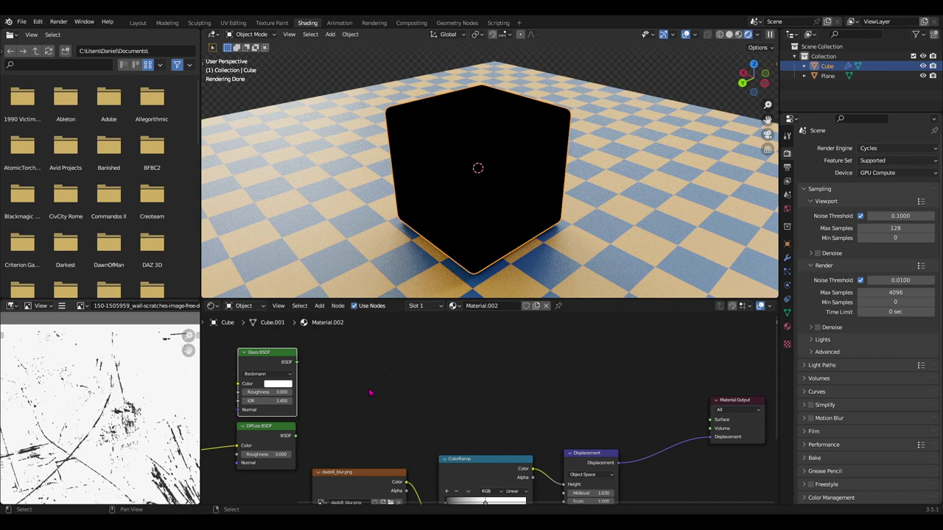
{"action": "left_click_drag", "start_coordinate": [292, 442], "coordinate": [290, 445]}
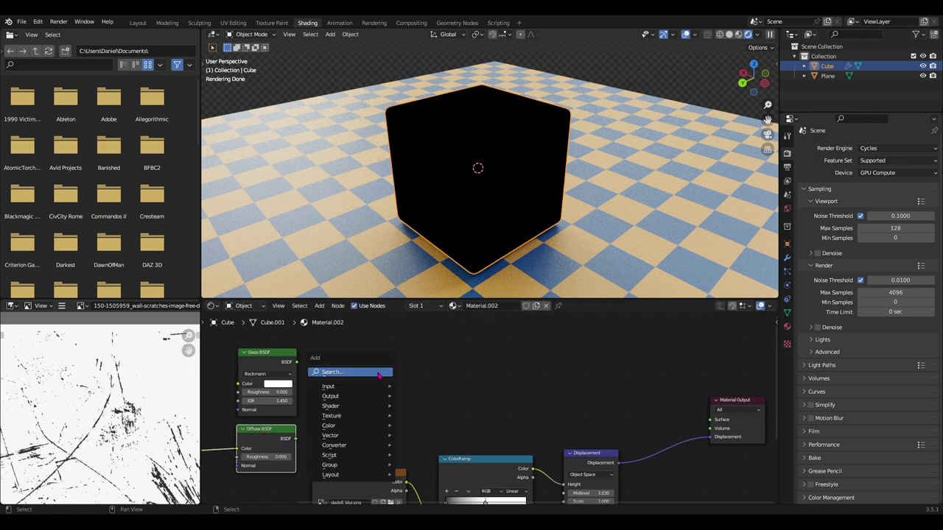
Add a Mix Shader node between the BSDF shaders and the Material Output
{"action": "key", "text": "shift+a"}
{"action": "left_click", "coordinate": [382, 372]}
{"action": "type", "text": "mix"}
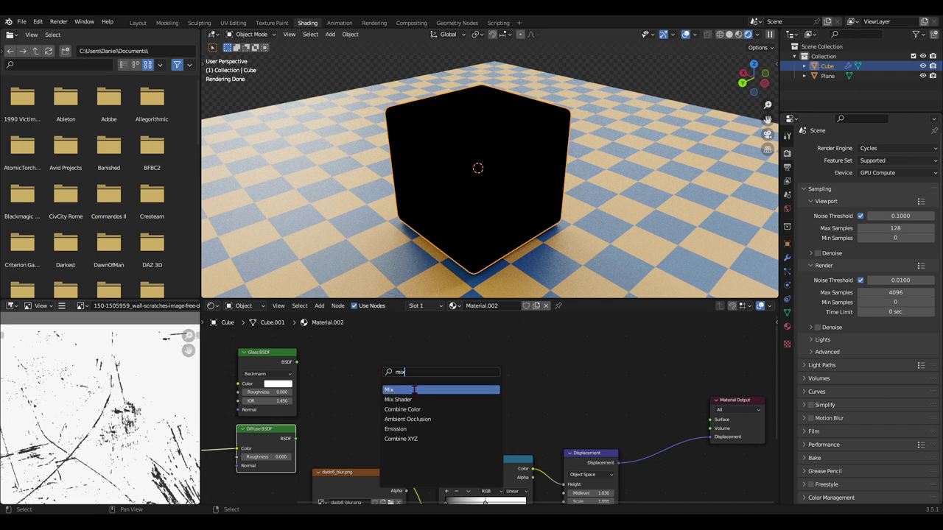
{"action": "left_click", "coordinate": [440, 400]}
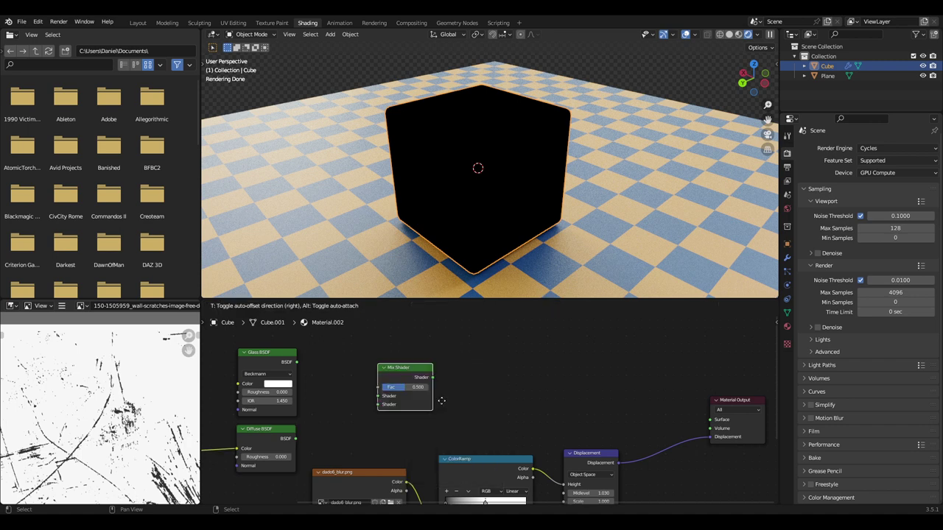
{"action": "left_click", "coordinate": [534, 410]}
{"action": "left_click", "coordinate": [268, 363]}
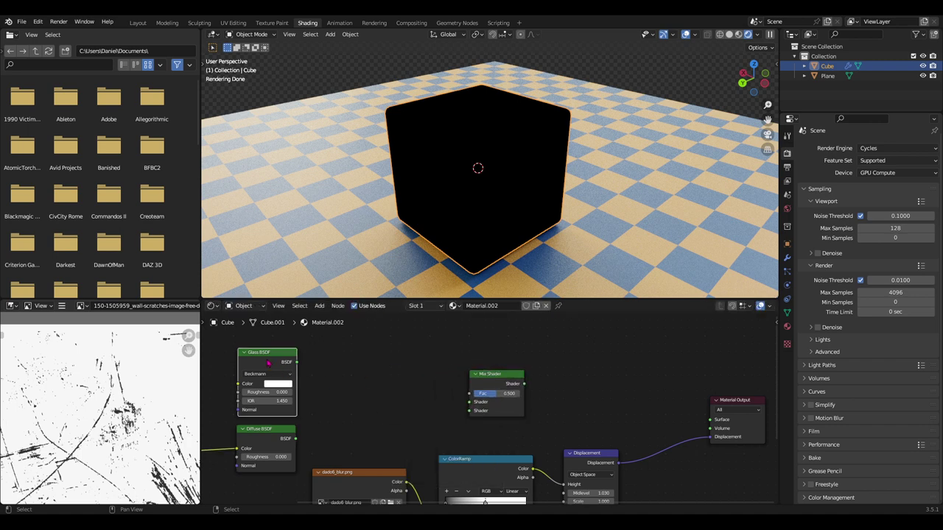
{"action": "left_click_drag", "start_coordinate": [496, 384], "coordinate": [495, 385]}
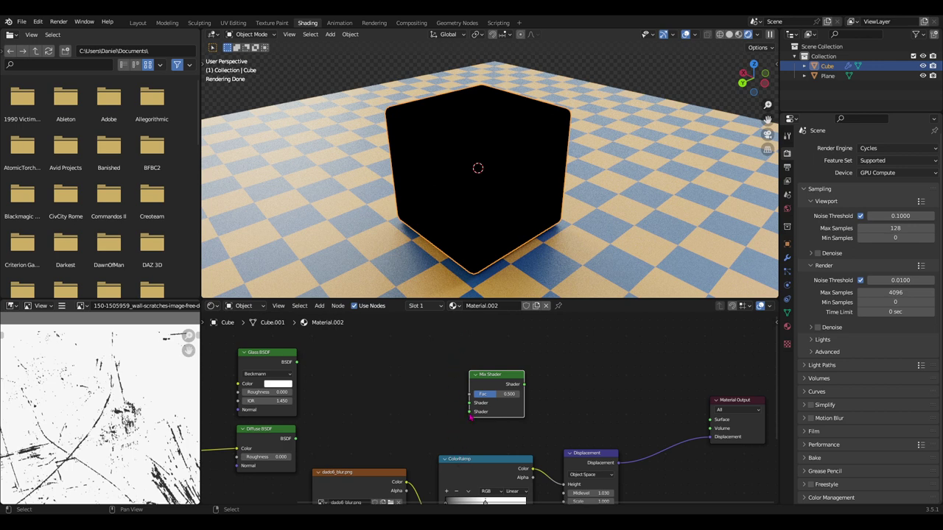
Wire Glass BSDF into the Mix Shader's first input and the Mix Shader into Material Output Surface
{"action": "left_click_drag", "start_coordinate": [470, 417], "coordinate": [422, 425]}
{"action": "key", "text": "Escape"}
{"action": "left_click_drag", "start_coordinate": [247, 439], "coordinate": [469, 416]}
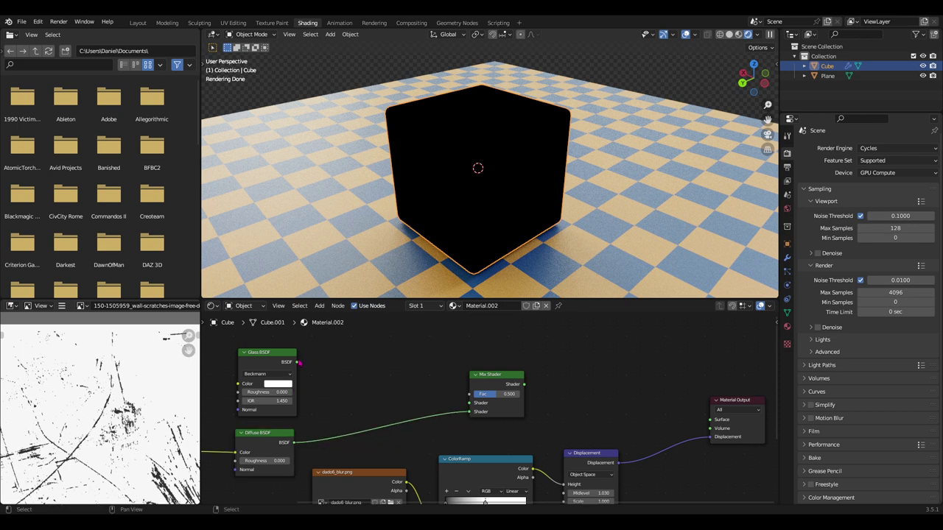
{"action": "left_click_drag", "start_coordinate": [297, 362], "coordinate": [469, 403]}
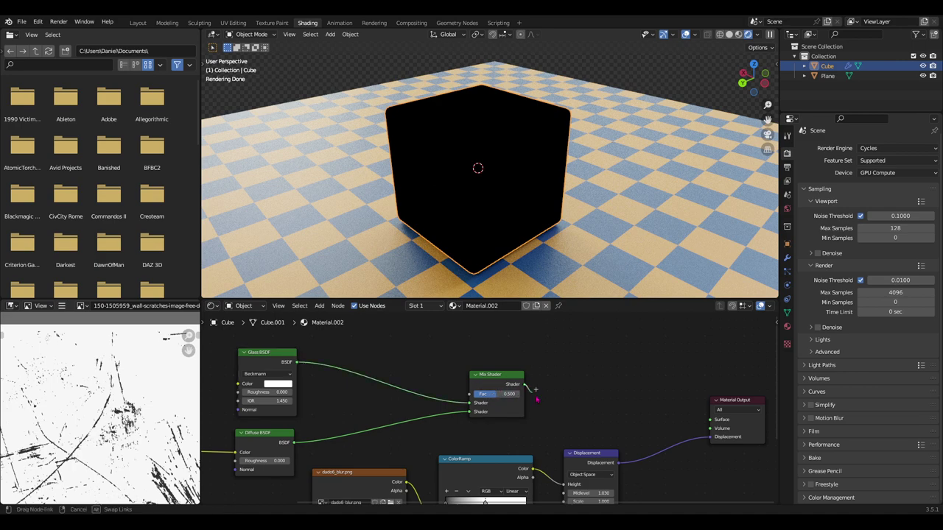
{"action": "left_click_drag", "start_coordinate": [523, 383], "coordinate": [710, 419]}
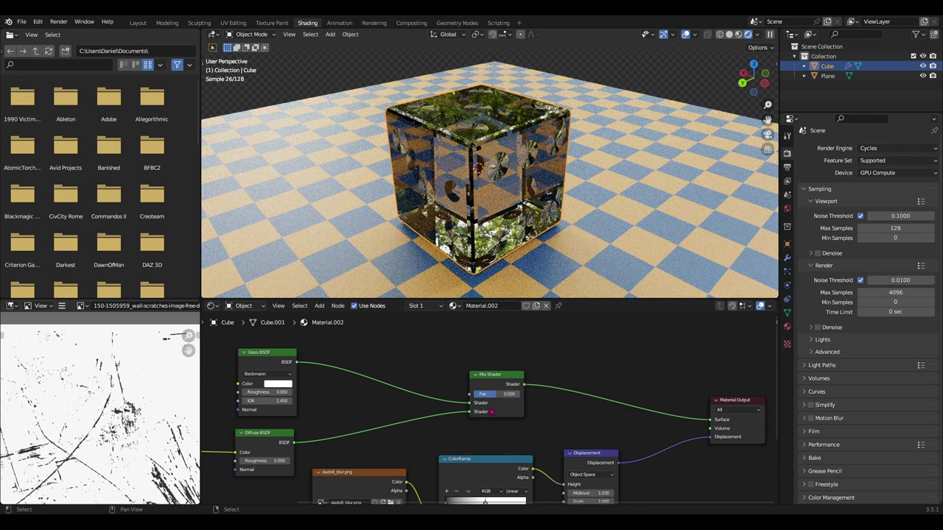
Sweep the Mix Shader Fac through 0.150, 1.000, 0.358 and 0.525, settling at 0.592
{"action": "left_click_drag", "start_coordinate": [503, 395], "coordinate": [482, 394]}
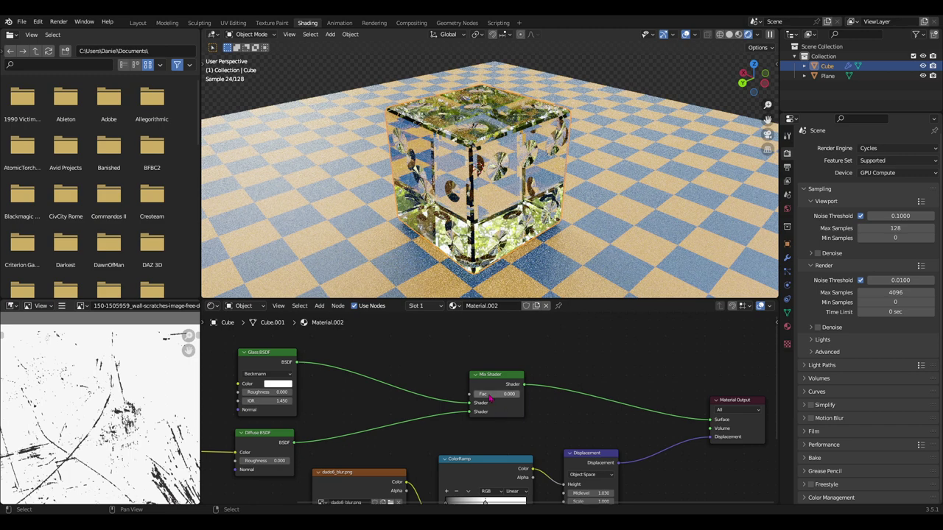
{"action": "left_click_drag", "start_coordinate": [501, 394], "coordinate": [537, 394]}
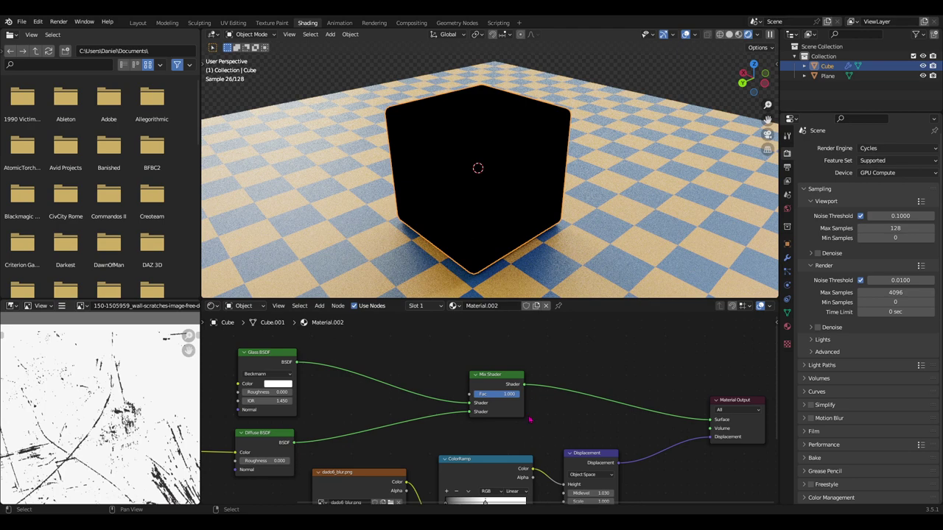
{"action": "mouse_move", "coordinate": [515, 395]}
{"action": "left_mouse_down"}
{"action": "mouse_move", "coordinate": [488, 394]}
{"action": "mouse_move", "coordinate": [500, 394]}
{"action": "left_mouse_up"}
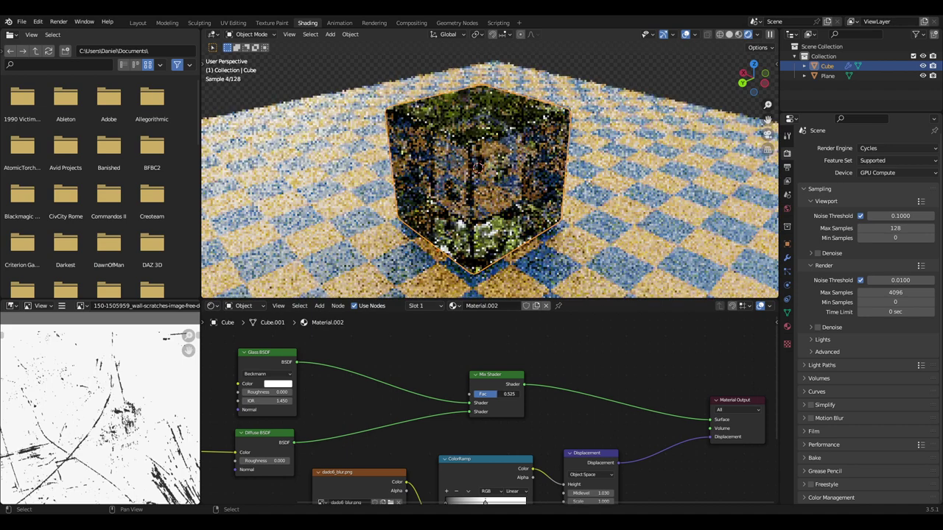
{"action": "left_click_drag", "start_coordinate": [501, 394], "coordinate": [497, 394]}
{"action": "middle_click_drag", "start_coordinate": [281, 348], "coordinate": [337, 359]}
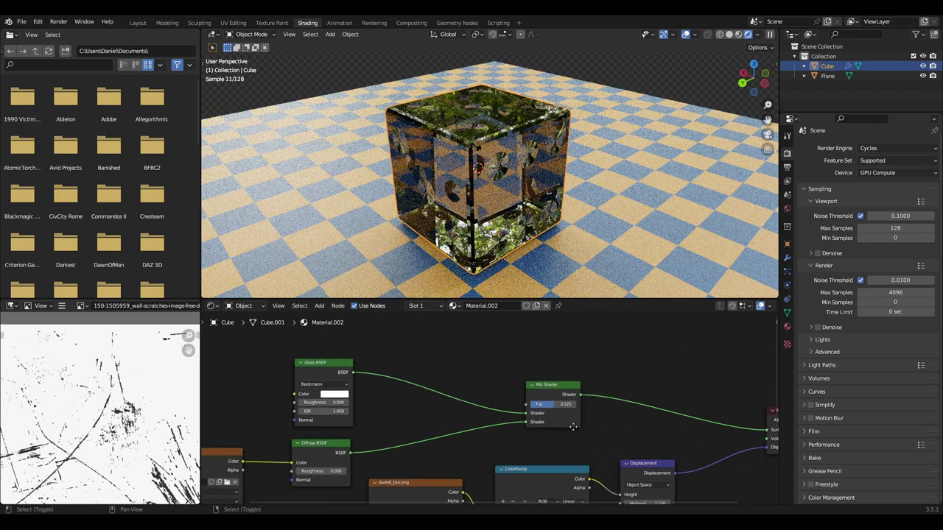
{"action": "left_click_drag", "start_coordinate": [330, 377], "coordinate": [328, 384]}
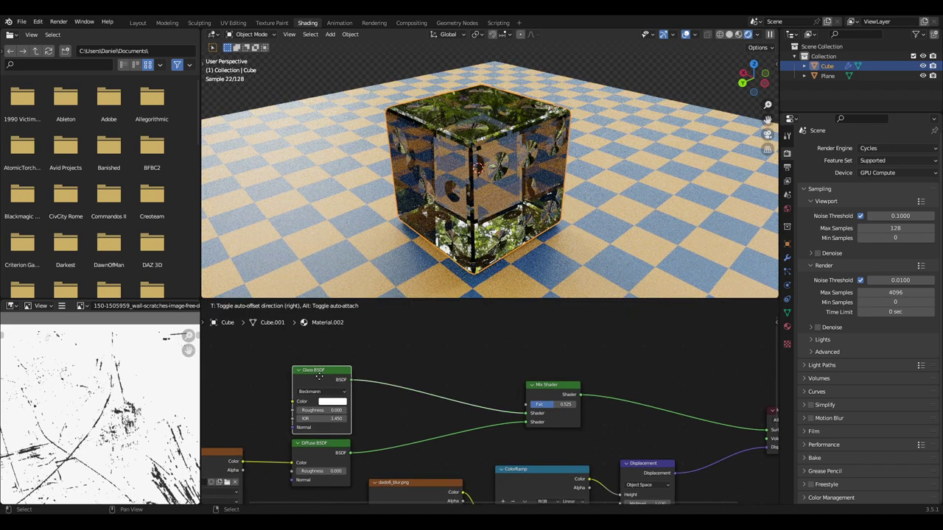
{"action": "left_click_drag", "start_coordinate": [558, 404], "coordinate": [563, 404]}
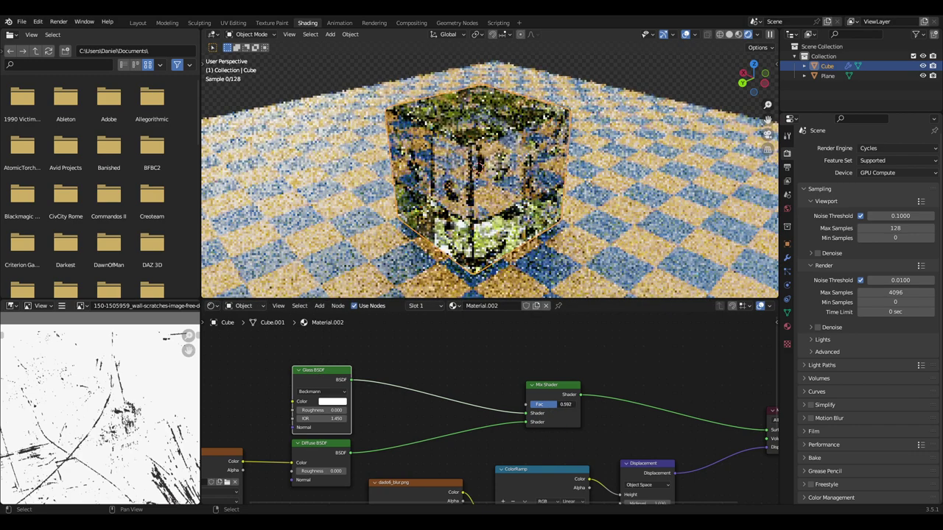
Add a Checker Texture driving the Mix Shader Fac, with its second colour set to black
{"action": "middle_click_drag", "start_coordinate": [372, 328], "coordinate": [368, 358]}
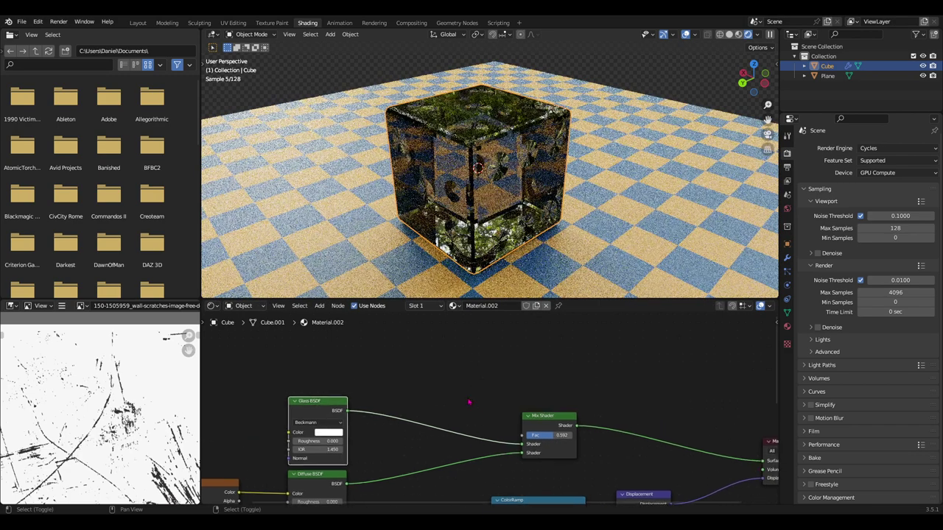
{"action": "key", "text": "shift+a"}
{"action": "left_click", "coordinate": [369, 358]}
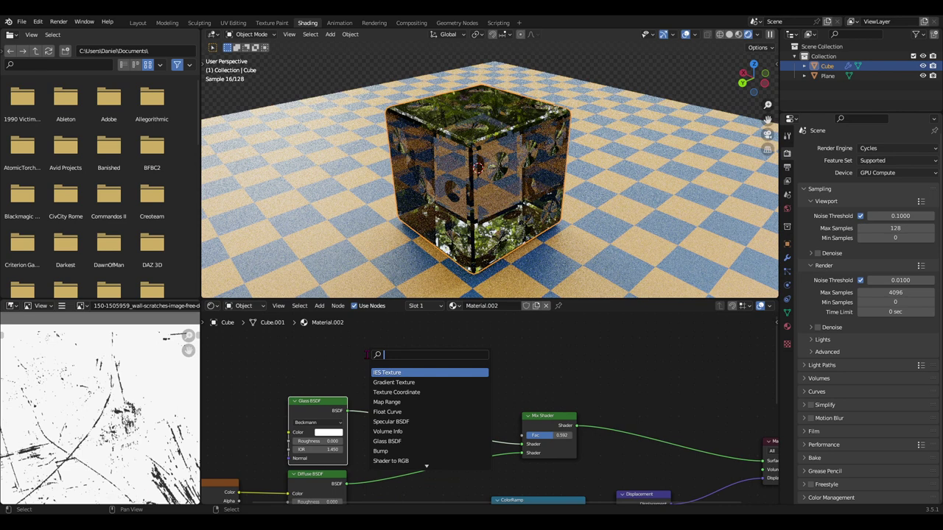
{"action": "type", "text": "checker"}
{"action": "key", "text": "Return"}
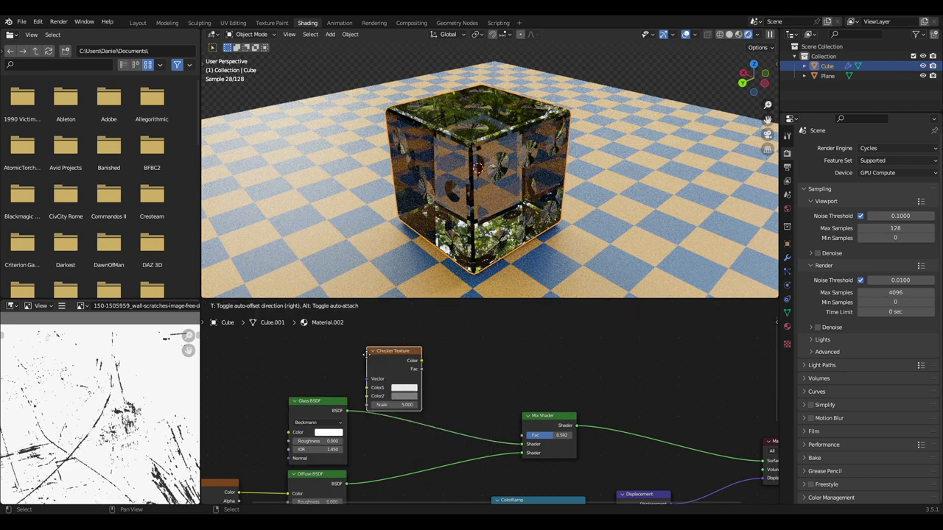
{"action": "left_click", "coordinate": [383, 358]}
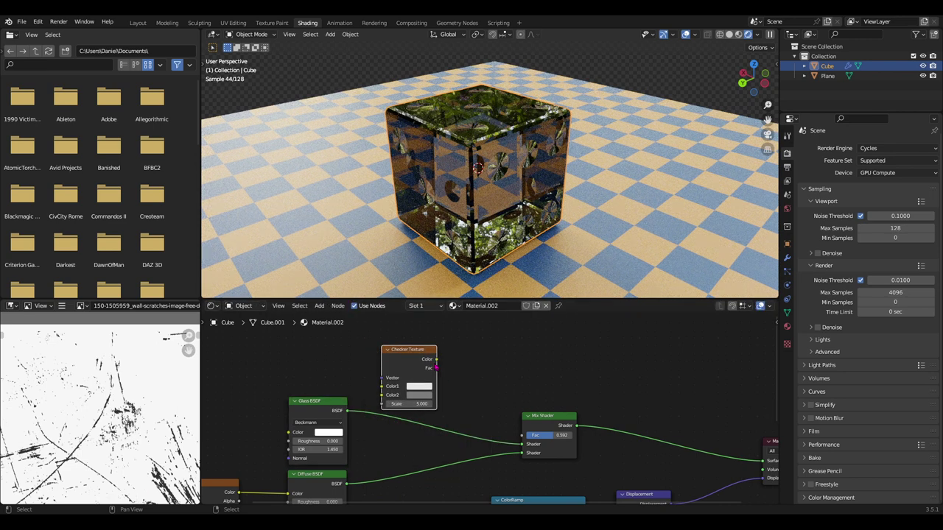
{"action": "left_click_drag", "start_coordinate": [437, 359], "coordinate": [522, 435]}
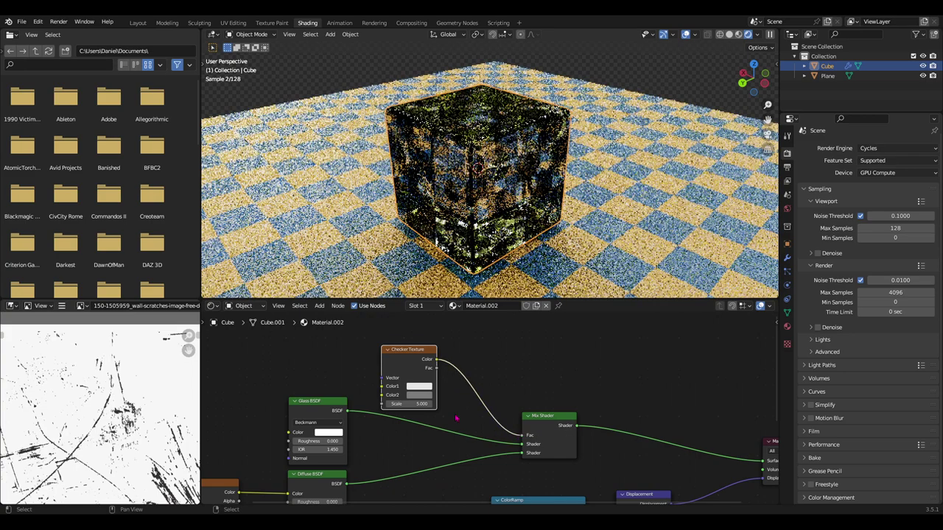
{"action": "left_click", "coordinate": [420, 394]}
{"action": "left_click_drag", "start_coordinate": [473, 280], "coordinate": [474, 337]}
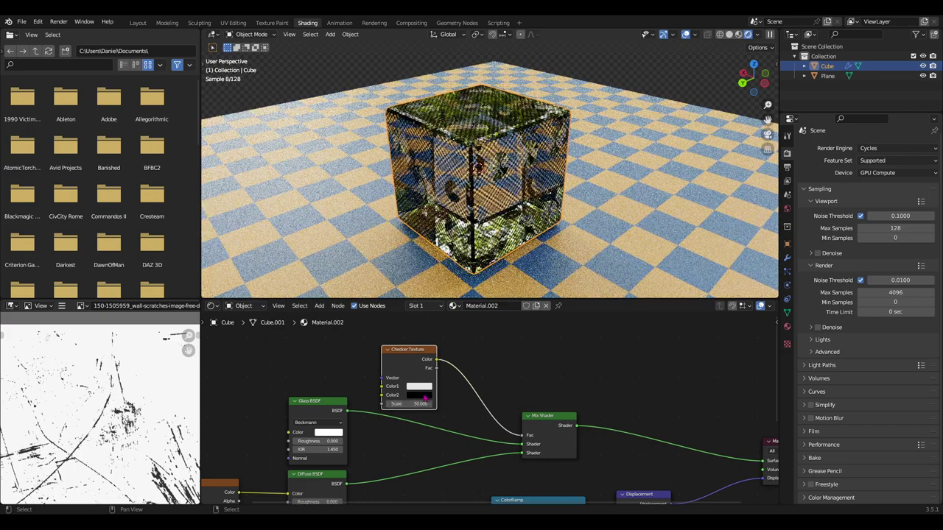
Set the Checker Texture scale to 10
{"action": "left_click", "coordinate": [406, 404]}
{"action": "type", "text": "10"}
{"action": "key", "text": "Return"}
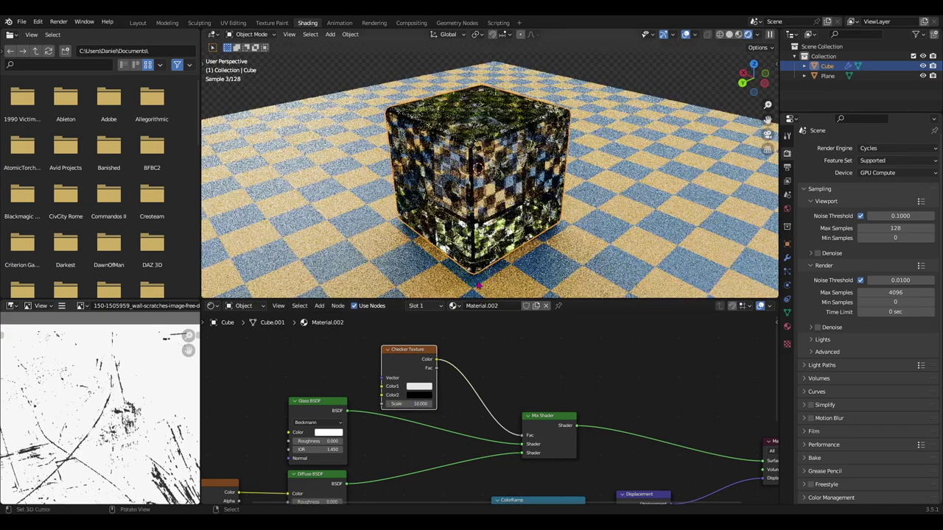
{"action": "scroll", "coordinate": [512, 230], "scroll_direction": "up", "scroll_amount": 2}
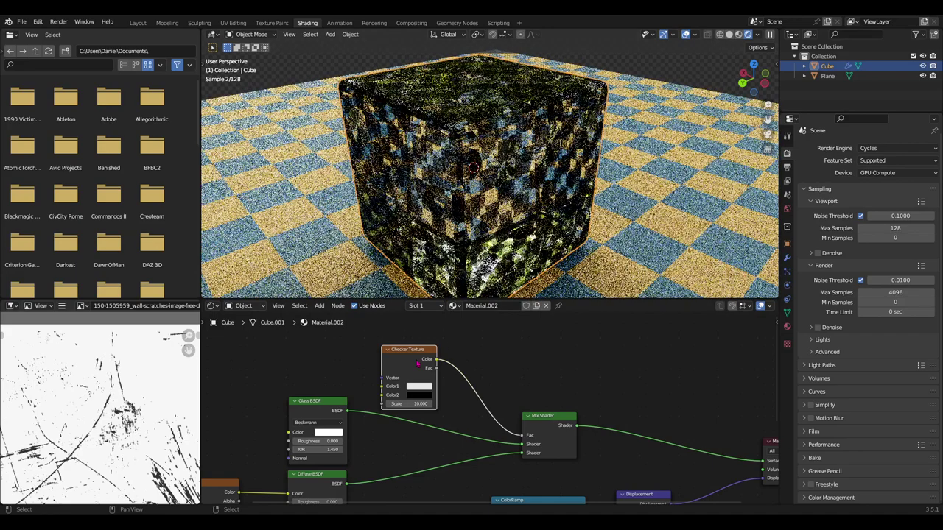
Disconnect the Diffuse BSDF from the Mix Shader's Shader input, orbiting to check the cube
{"action": "left_click_drag", "start_coordinate": [402, 359], "coordinate": [401, 358]}
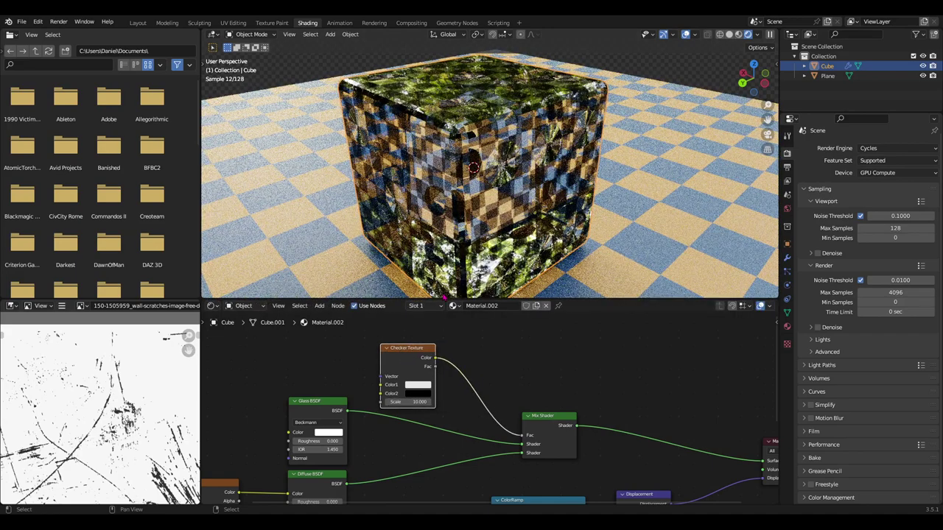
{"action": "middle_click_drag", "start_coordinate": [395, 235], "coordinate": [520, 221]}
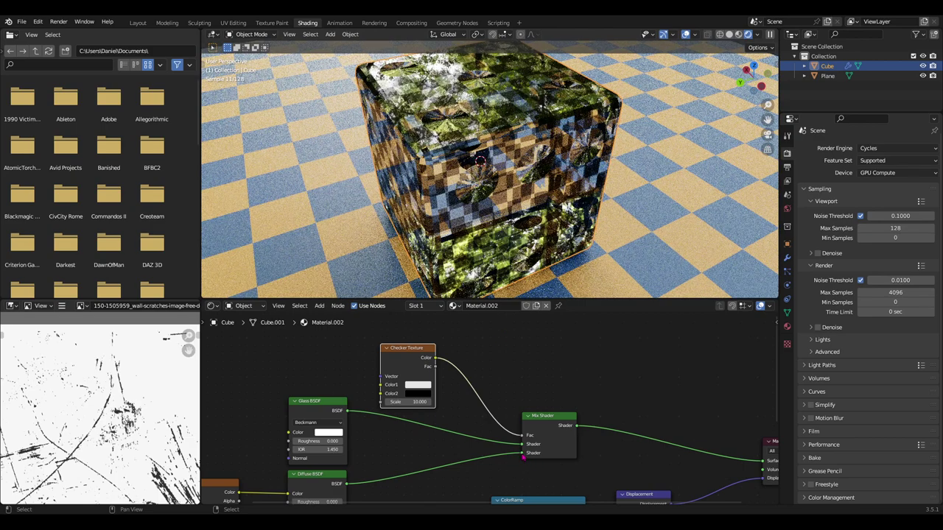
{"action": "left_click_drag", "start_coordinate": [523, 453], "coordinate": [505, 469]}
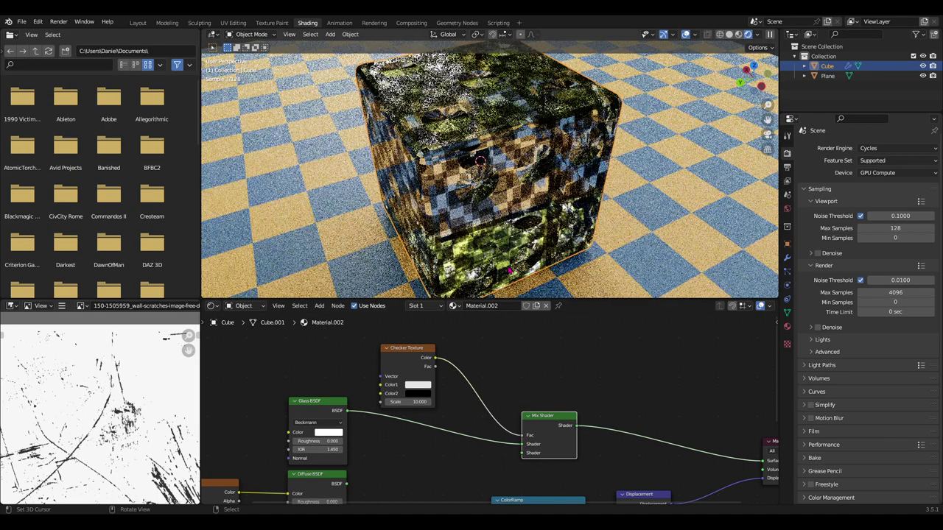
{"action": "middle_click_drag", "start_coordinate": [509, 268], "coordinate": [516, 283]}
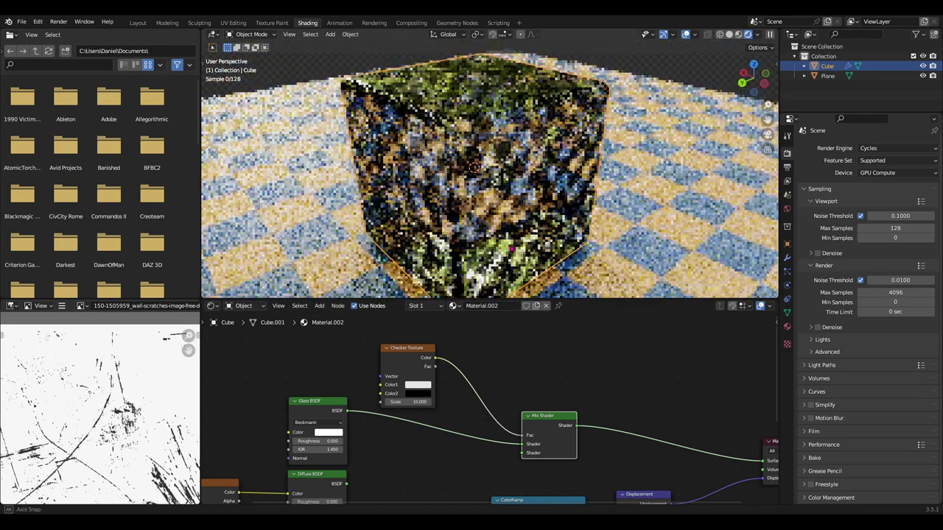
Reconnect the Diffuse BSDF to the Mix Shader and delete the Checker Texture node
{"action": "middle_click_drag", "start_coordinate": [344, 472], "coordinate": [339, 447]}
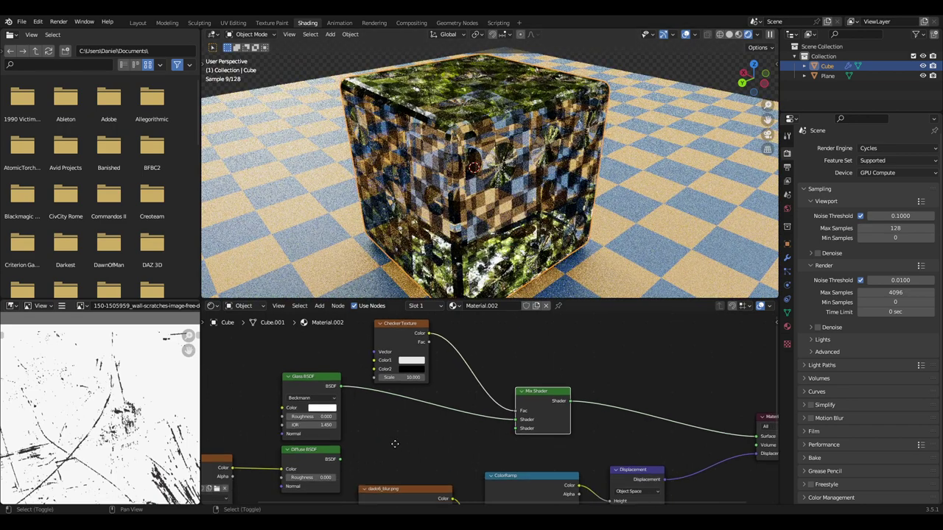
{"action": "left_click_drag", "start_coordinate": [340, 459], "coordinate": [515, 428]}
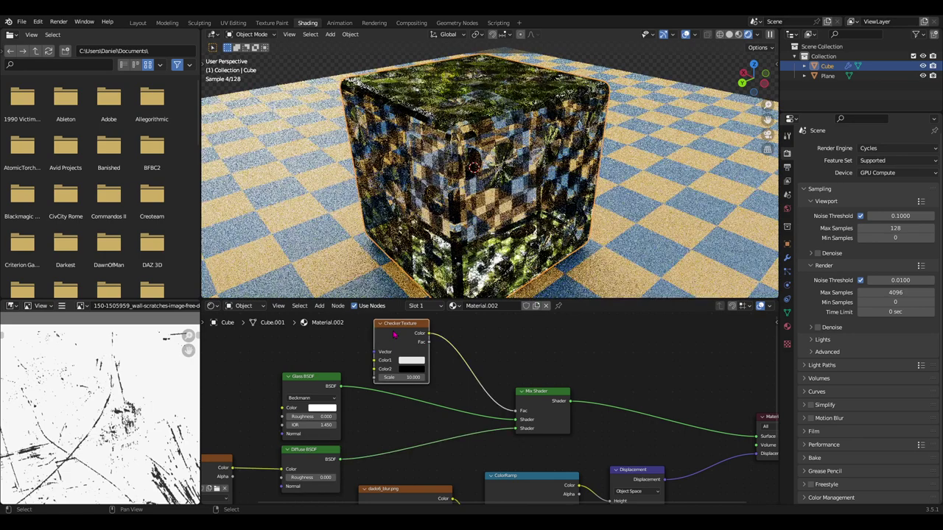
{"action": "key", "text": "x"}
Link dado6_alpha.png's Alpha output to the Mix Shader's Fac input
{"action": "middle_click_drag", "start_coordinate": [336, 439], "coordinate": [420, 403]}
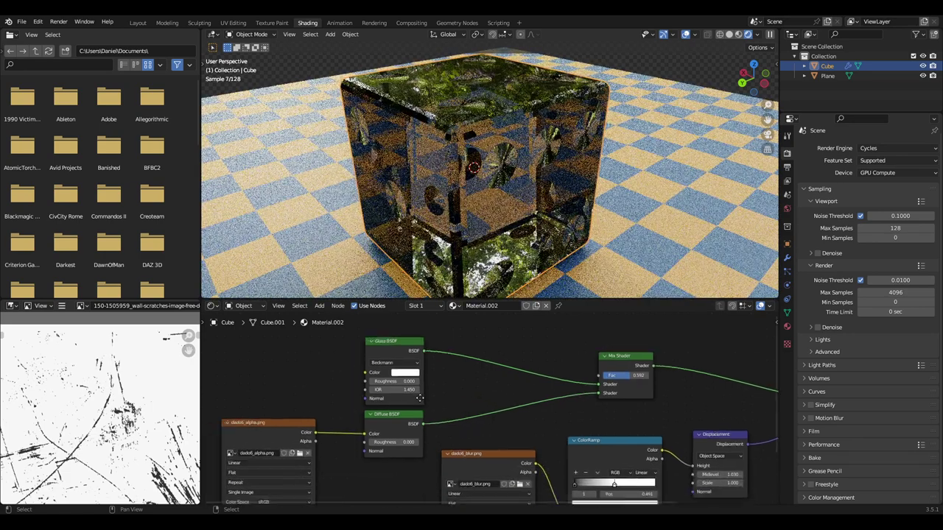
{"action": "left_click", "coordinate": [268, 424]}
{"action": "middle_click_drag", "start_coordinate": [280, 442], "coordinate": [289, 417]}
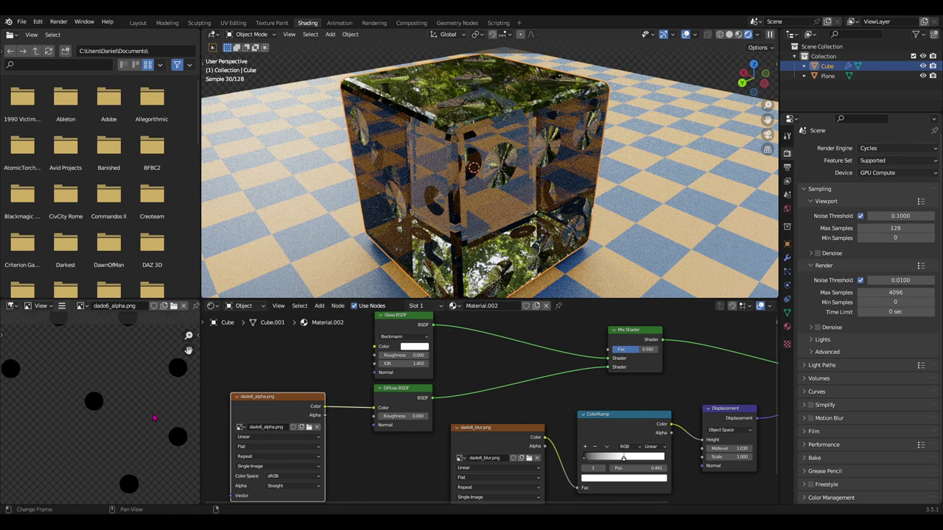
{"action": "scroll", "coordinate": [137, 385], "scroll_direction": "down", "scroll_amount": 2}
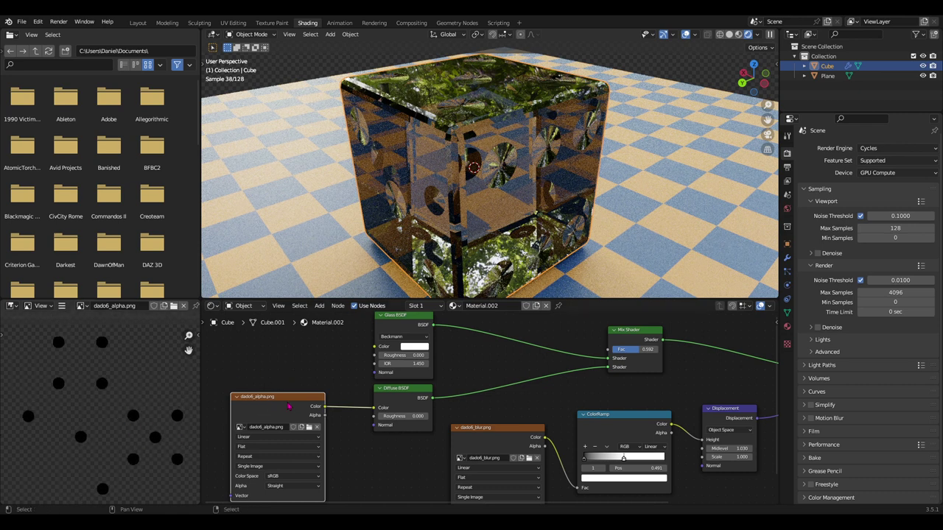
{"action": "left_click_drag", "start_coordinate": [259, 410], "coordinate": [261, 413]}
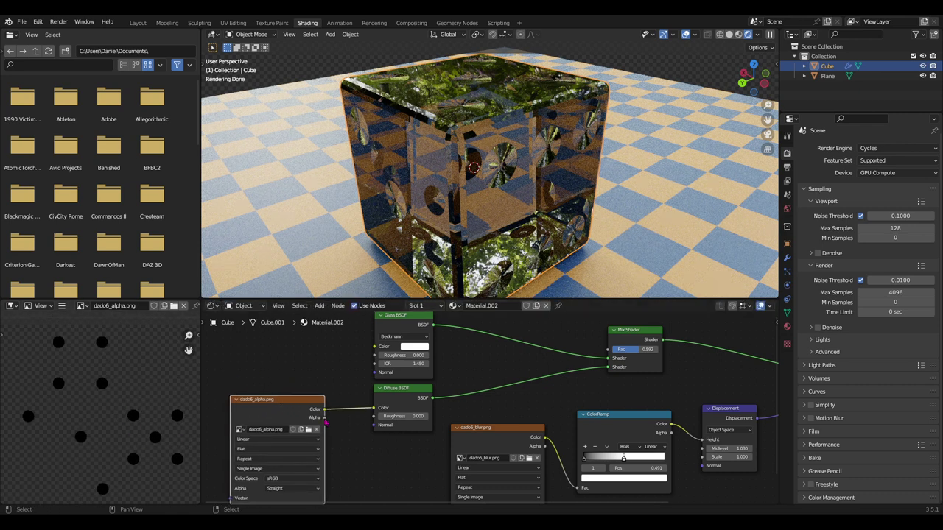
{"action": "left_click_drag", "start_coordinate": [325, 421], "coordinate": [604, 350]}
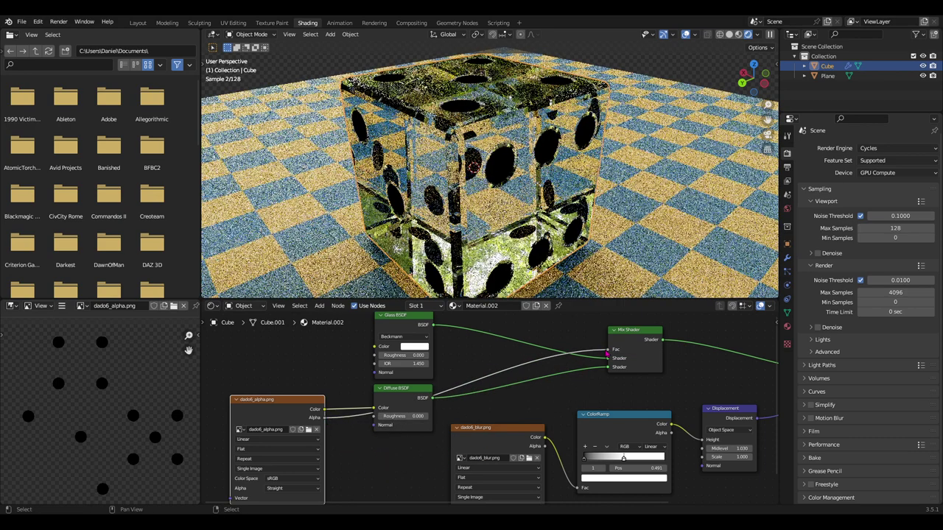
Inspect the die's pips, moving dado6_alpha.png down and the Mix Shader node slightly right
{"action": "mouse_move", "coordinate": [513, 226]}
{"action": "middle_mouse_down"}
{"action": "mouse_move", "coordinate": [505, 196]}
{"action": "mouse_move", "coordinate": [499, 214]}
{"action": "middle_mouse_up"}
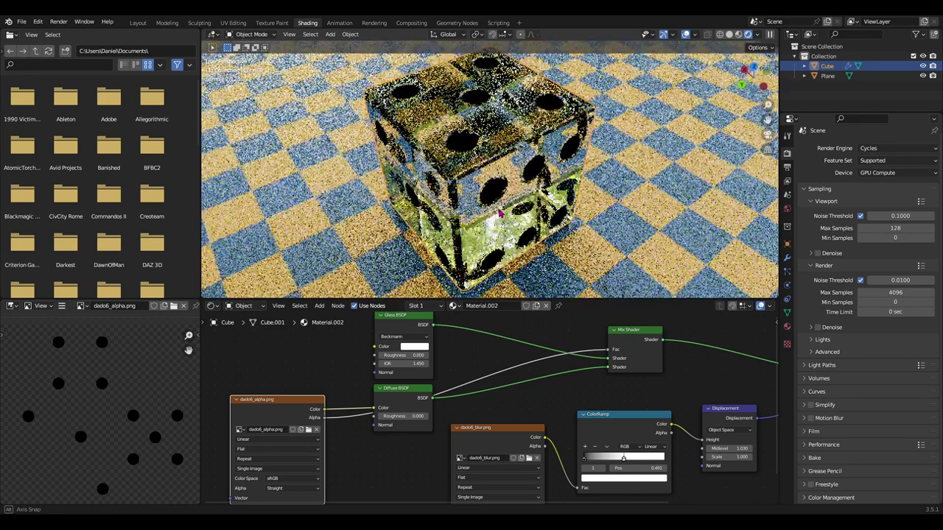
{"action": "middle_click_drag", "start_coordinate": [486, 353], "coordinate": [463, 355]}
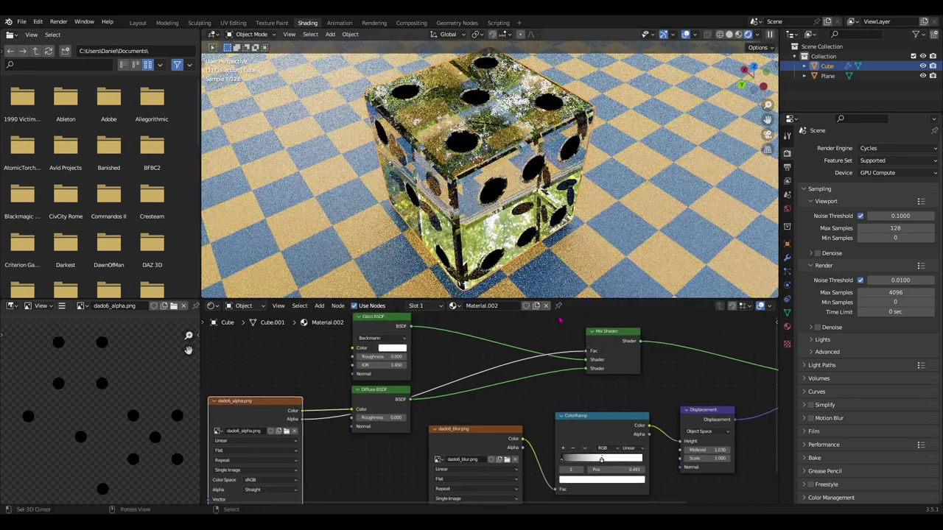
{"action": "mouse_move", "coordinate": [464, 233]}
{"action": "middle_mouse_down"}
{"action": "mouse_move", "coordinate": [548, 216]}
{"action": "mouse_move", "coordinate": [538, 258]}
{"action": "middle_mouse_up"}
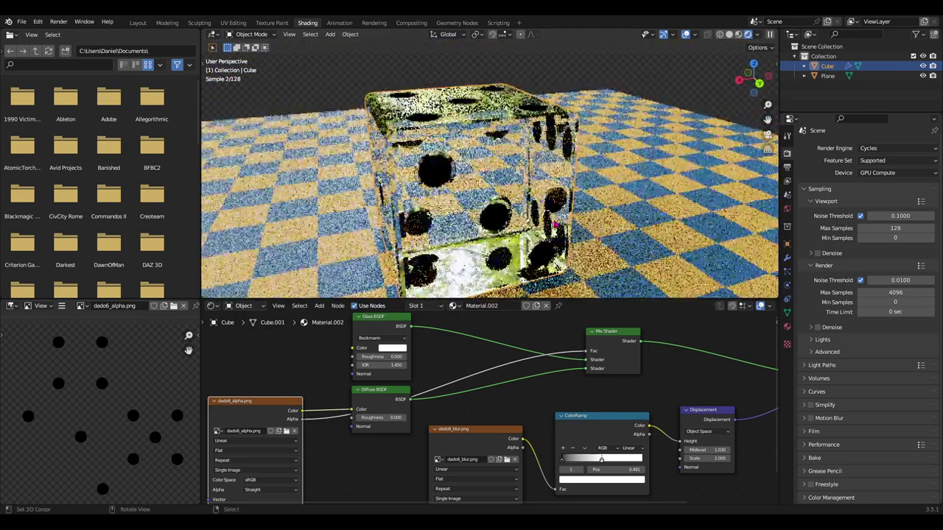
{"action": "middle_click_drag", "start_coordinate": [492, 362], "coordinate": [471, 370]}
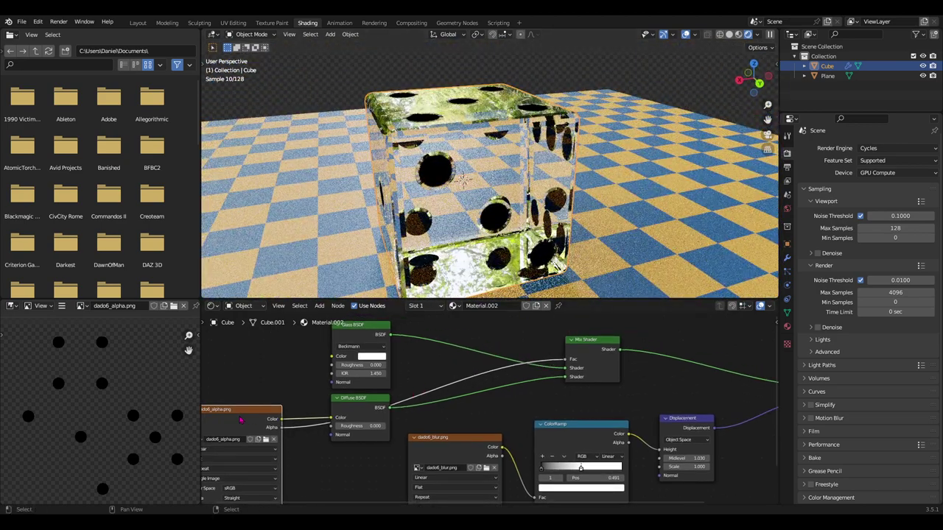
{"action": "left_click_drag", "start_coordinate": [240, 419], "coordinate": [242, 431]}
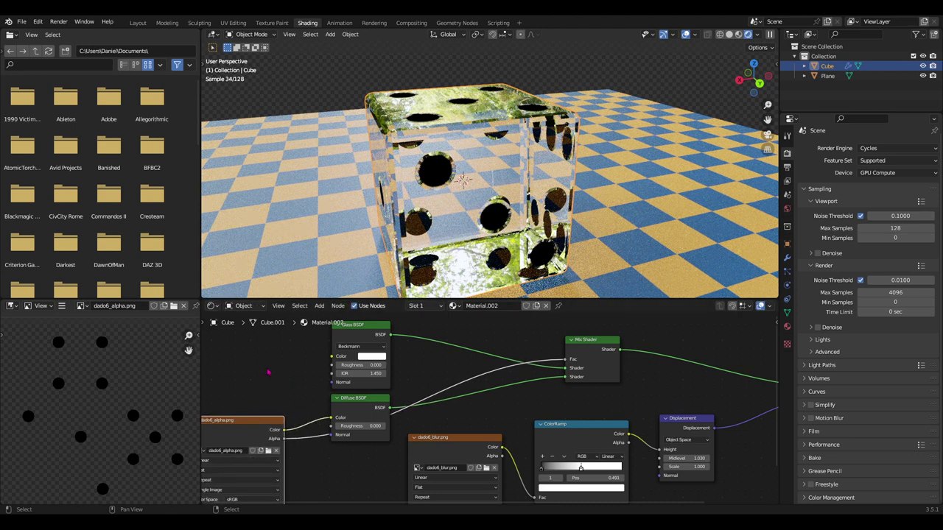
{"action": "left_click_drag", "start_coordinate": [587, 341], "coordinate": [595, 343]}
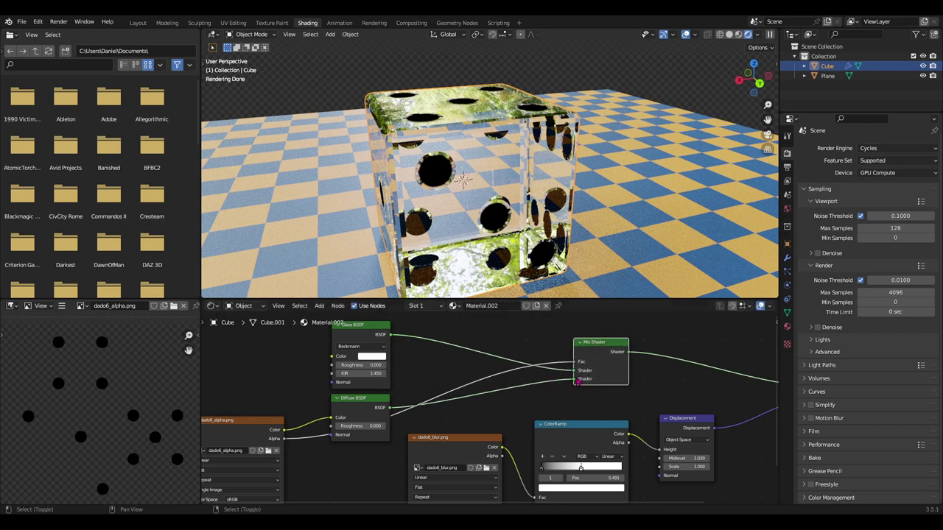
Move the Glass BSDF node left and cut its link to the Mix Shader
{"action": "middle_click_drag", "start_coordinate": [578, 382], "coordinate": [529, 398]}
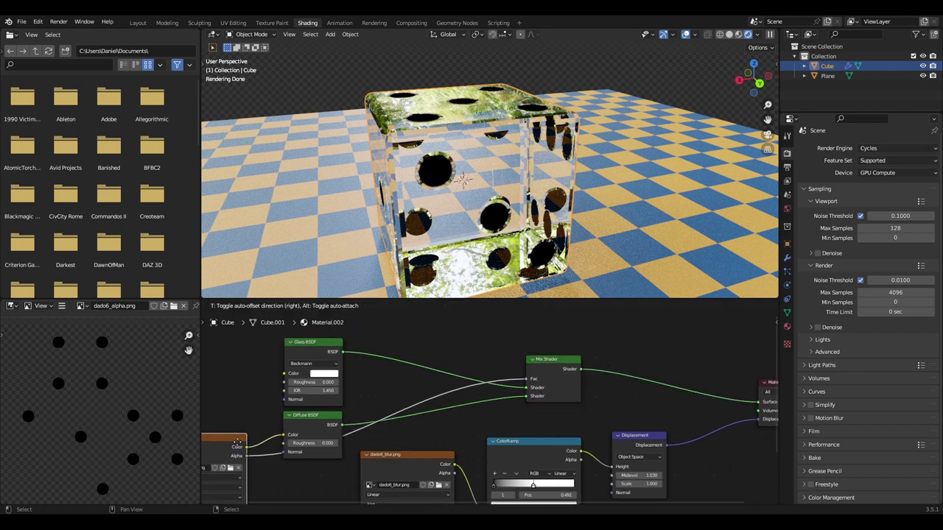
{"action": "middle_click_drag", "start_coordinate": [220, 443], "coordinate": [397, 452], "text": "shift"}
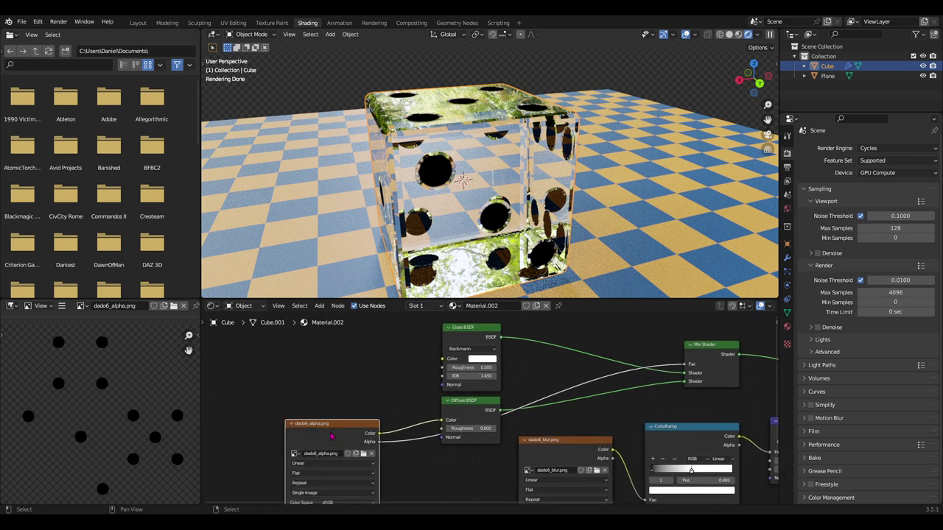
{"action": "middle_click_drag", "start_coordinate": [468, 328], "coordinate": [356, 355]}
{"action": "left_click", "coordinate": [356, 354]}
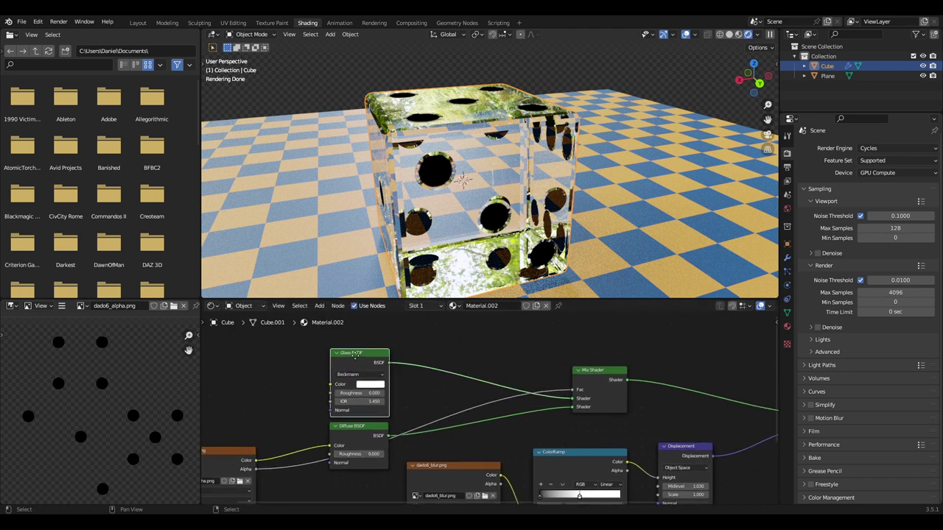
{"action": "left_click_drag", "start_coordinate": [355, 355], "coordinate": [327, 349]}
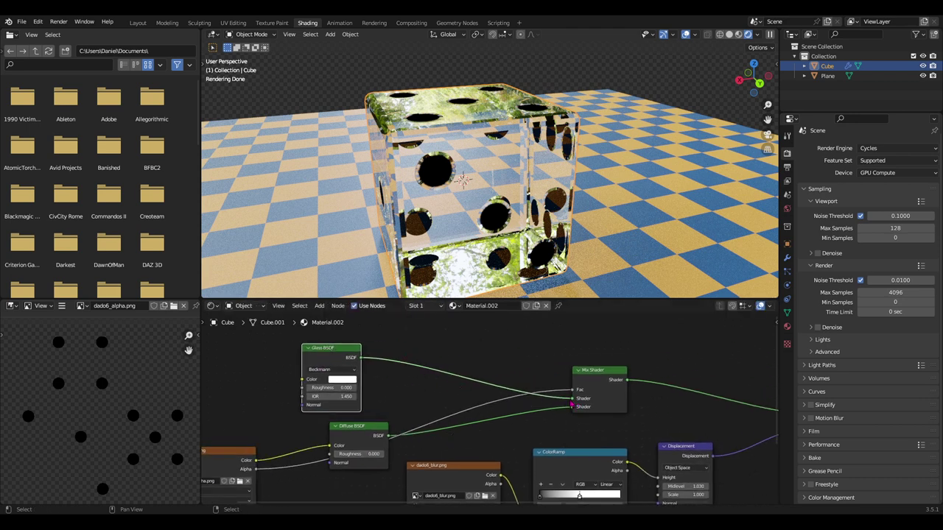
{"action": "left_click_drag", "start_coordinate": [572, 403], "coordinate": [511, 362]}
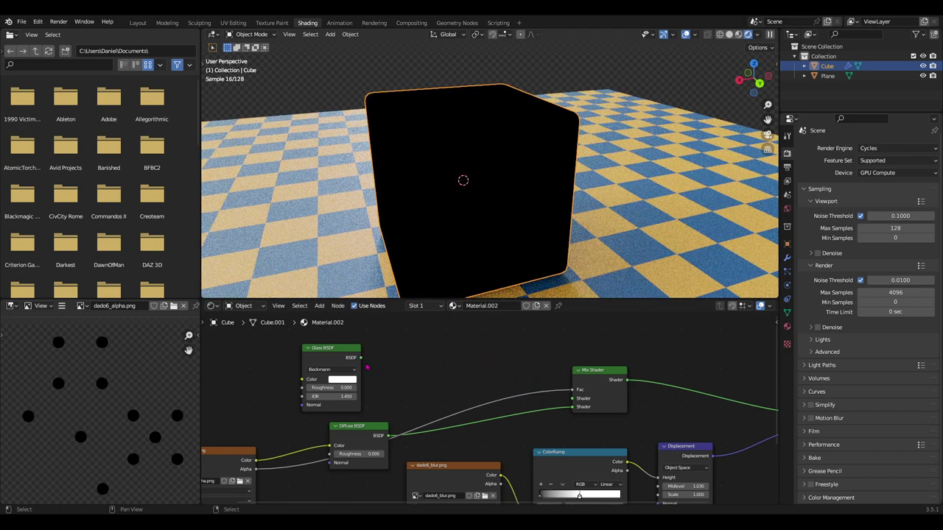
Duplicate the Diffuse BSDF and place the copy beside the Glass BSDF
{"action": "key", "text": "shift+a"}
{"action": "key", "text": "Escape"}
{"action": "left_click", "coordinate": [366, 437]}
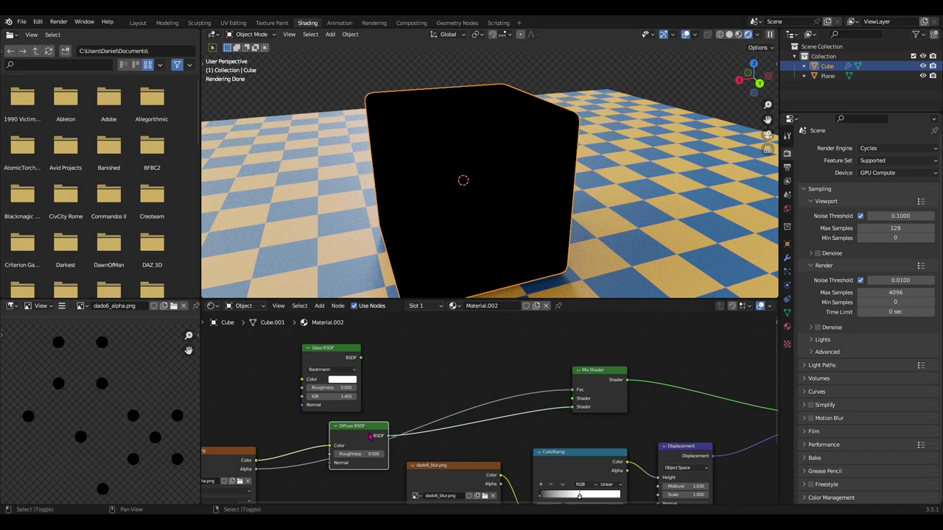
{"action": "key", "text": "shift+d"}
{"action": "left_click", "coordinate": [440, 358]}
Connect the duplicate Diffuse BSDF to the Mix Shader and make its colour magenta
{"action": "left_click_drag", "start_coordinate": [438, 356], "coordinate": [571, 398]}
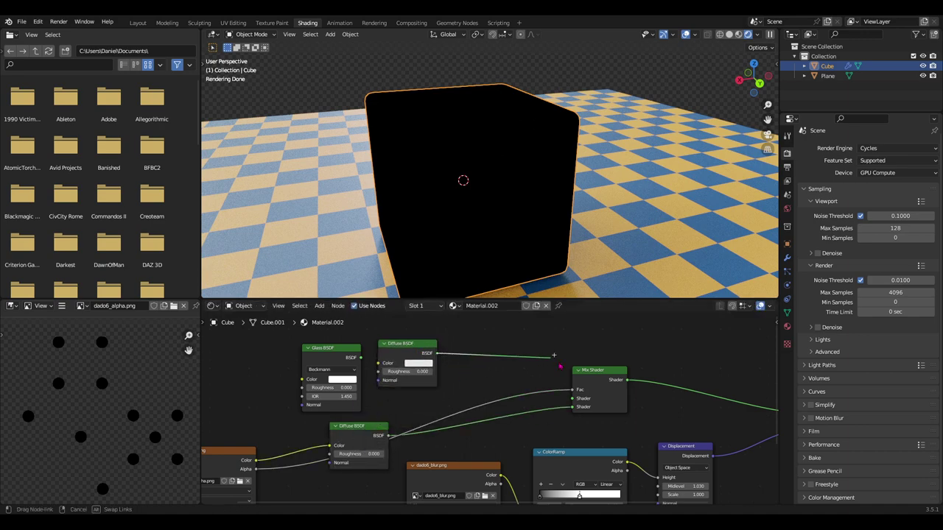
{"action": "left_click", "coordinate": [419, 363]}
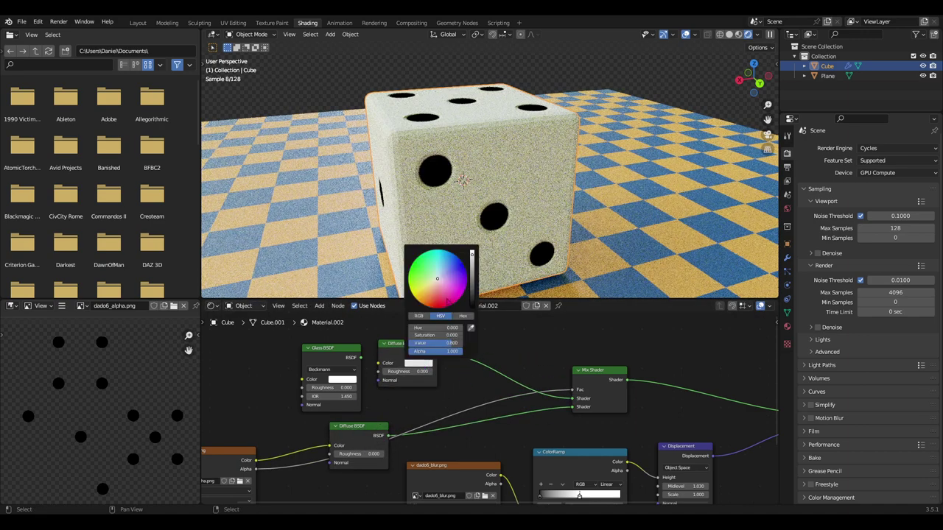
{"action": "left_click_drag", "start_coordinate": [412, 327], "coordinate": [452, 327]}
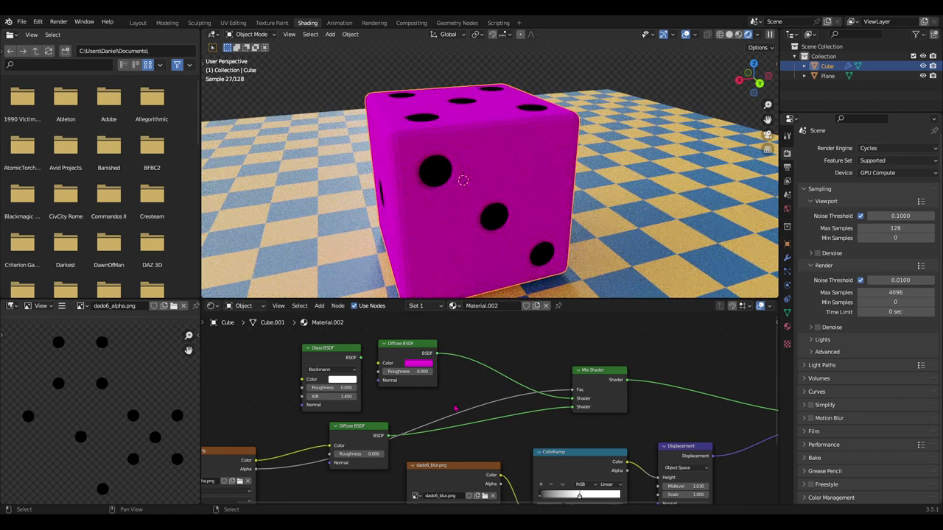
Delete the magenta Diffuse copy and reconnect the Glass BSDF to the Mix Shader
{"action": "left_click", "coordinate": [402, 356]}
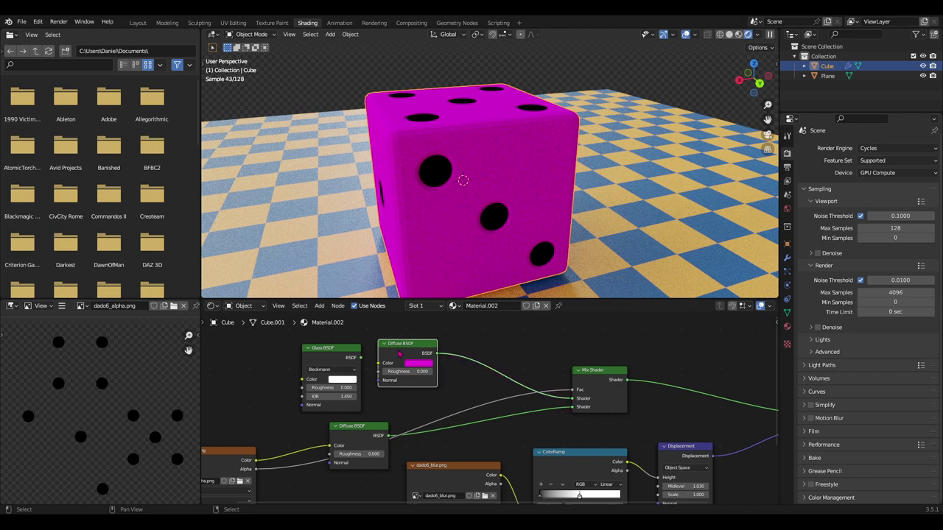
{"action": "key", "text": "x"}
{"action": "left_click_drag", "start_coordinate": [360, 358], "coordinate": [571, 406]}
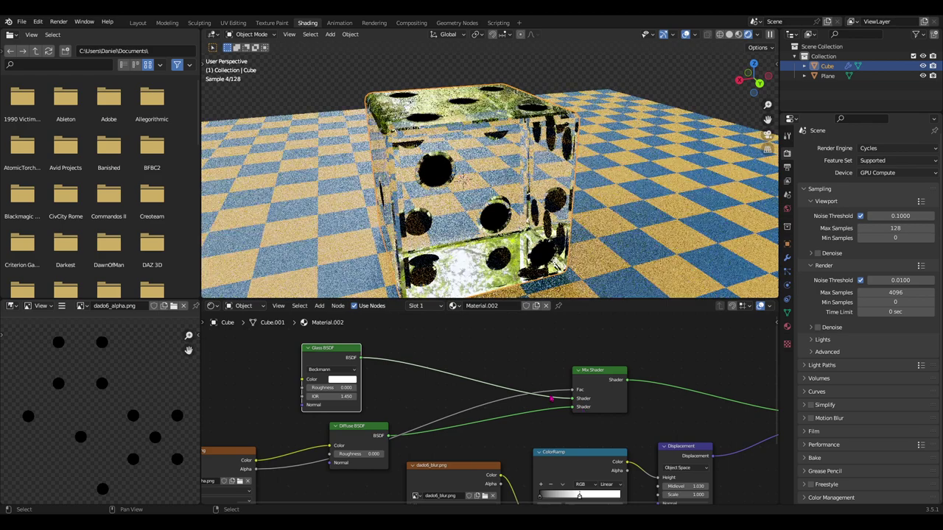
Shift the Glass BSDF slightly right, orbit to a corner view and zoom out
{"action": "left_click_drag", "start_coordinate": [326, 352], "coordinate": [356, 352]}
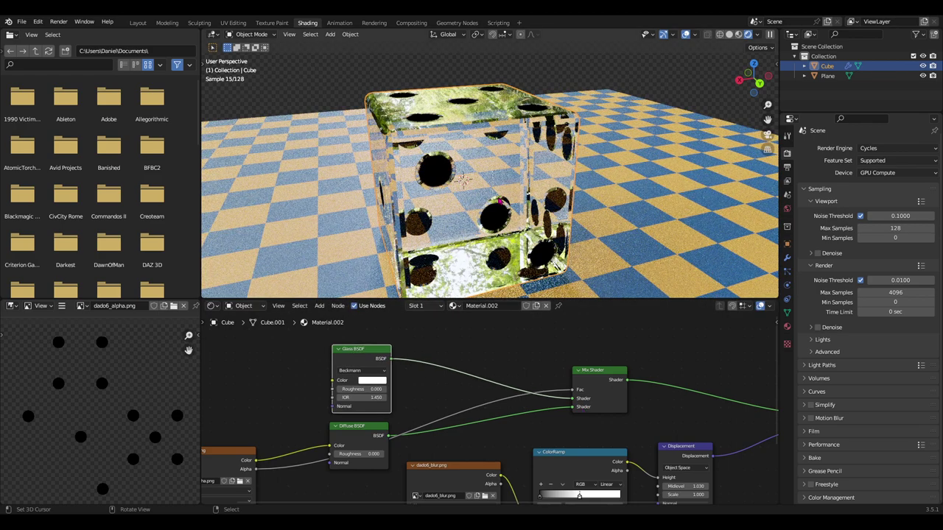
{"action": "mouse_move", "coordinate": [498, 200]}
{"action": "middle_mouse_down"}
{"action": "mouse_move", "coordinate": [495, 219]}
{"action": "mouse_move", "coordinate": [590, 210]}
{"action": "mouse_move", "coordinate": [558, 225]}
{"action": "mouse_move", "coordinate": [564, 219]}
{"action": "mouse_move", "coordinate": [416, 214]}
{"action": "mouse_move", "coordinate": [420, 221]}
{"action": "middle_mouse_up"}
{"action": "scroll", "coordinate": [564, 218], "scroll_direction": "down", "scroll_amount": 3}
{"action": "scroll", "coordinate": [458, 389], "scroll_direction": "down", "scroll_amount": 1}
Rearrange the dado6_alpha.png, Glass BSDF and Diffuse BSDF nodes, cancelling the stray link searches
{"action": "scroll", "coordinate": [337, 407], "scroll_direction": "down", "scroll_amount": 1}
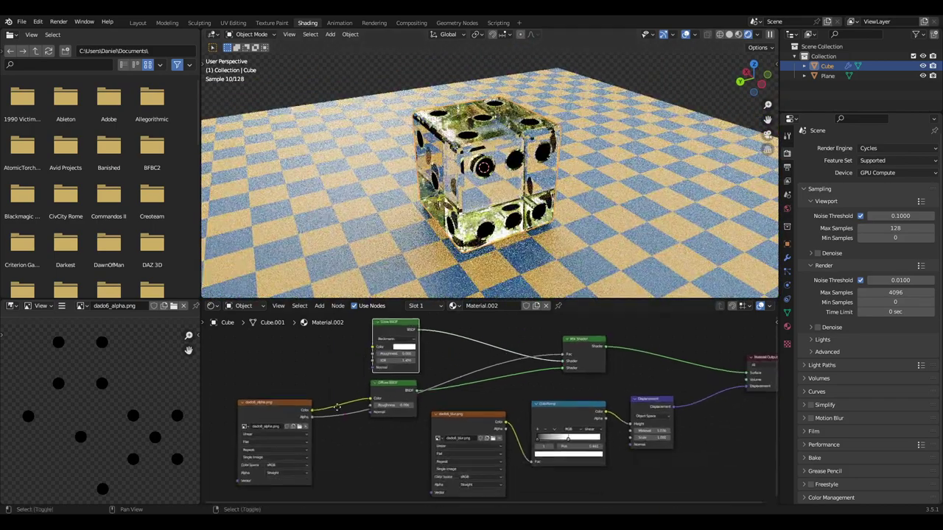
{"action": "left_click_drag", "start_coordinate": [278, 414], "coordinate": [276, 435]}
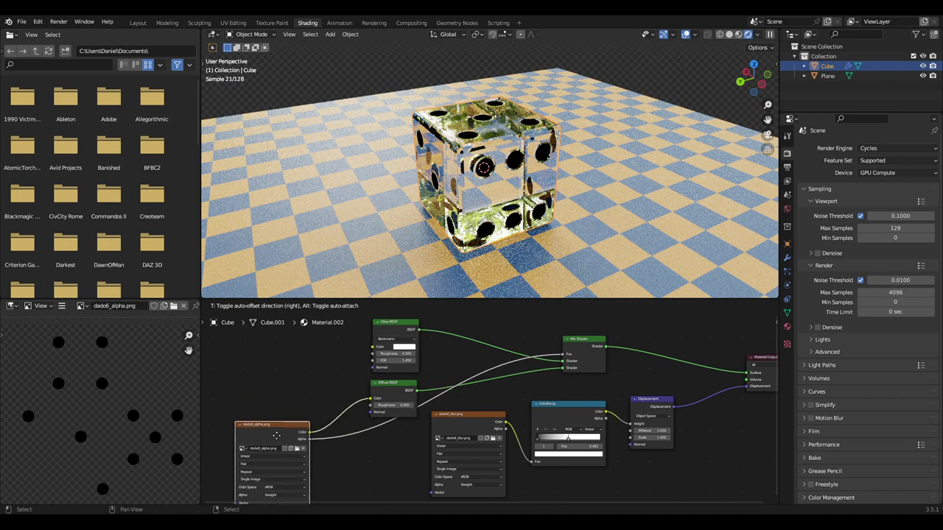
{"action": "left_click_drag", "start_coordinate": [276, 436], "coordinate": [339, 399]}
{"action": "key", "text": "Escape"}
{"action": "mouse_move", "coordinate": [313, 430]}
{"action": "left_mouse_down"}
{"action": "mouse_move", "coordinate": [368, 398]}
{"action": "mouse_move", "coordinate": [388, 402]}
{"action": "left_mouse_up"}
{"action": "key", "text": "Escape"}
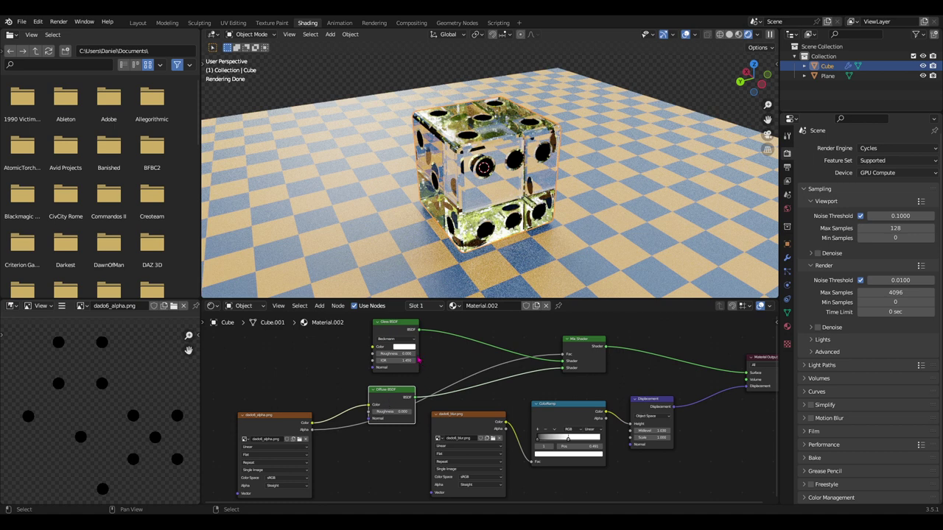
{"action": "left_click_drag", "start_coordinate": [401, 331], "coordinate": [389, 337]}
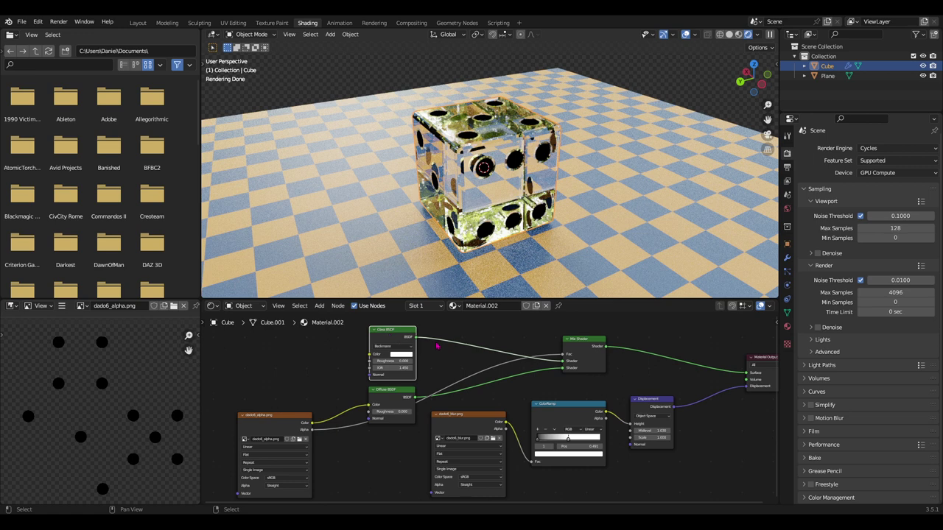
{"action": "left_click_drag", "start_coordinate": [277, 423], "coordinate": [285, 413]}
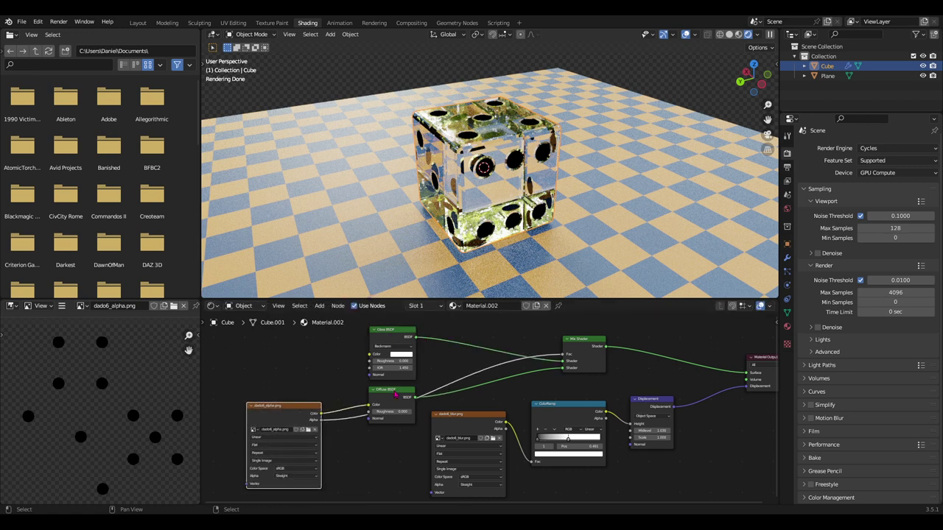
{"action": "left_click_drag", "start_coordinate": [395, 395], "coordinate": [405, 408]}
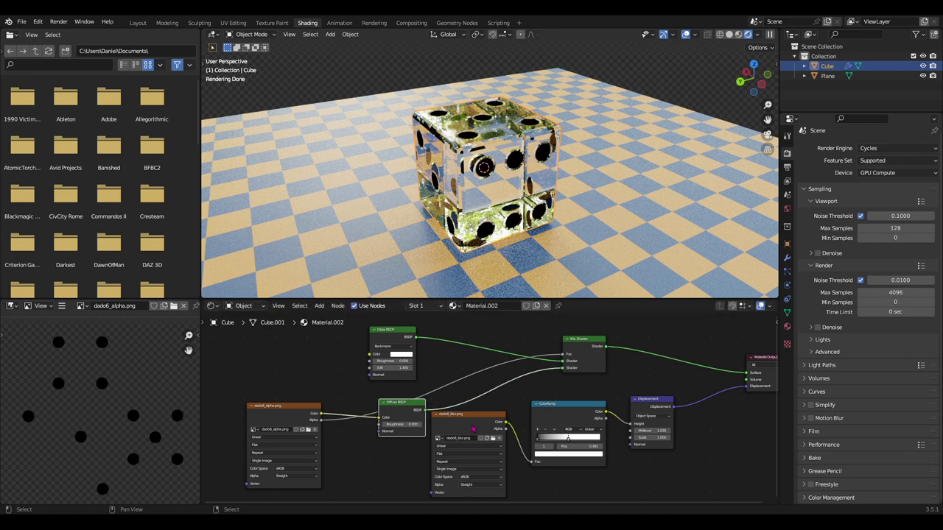
Nudge the dado6_blur.png, Glass BSDF, dado6_alpha.png and Mix Shader nodes into a neater layout
{"action": "left_click_drag", "start_coordinate": [474, 430], "coordinate": [484, 453]}
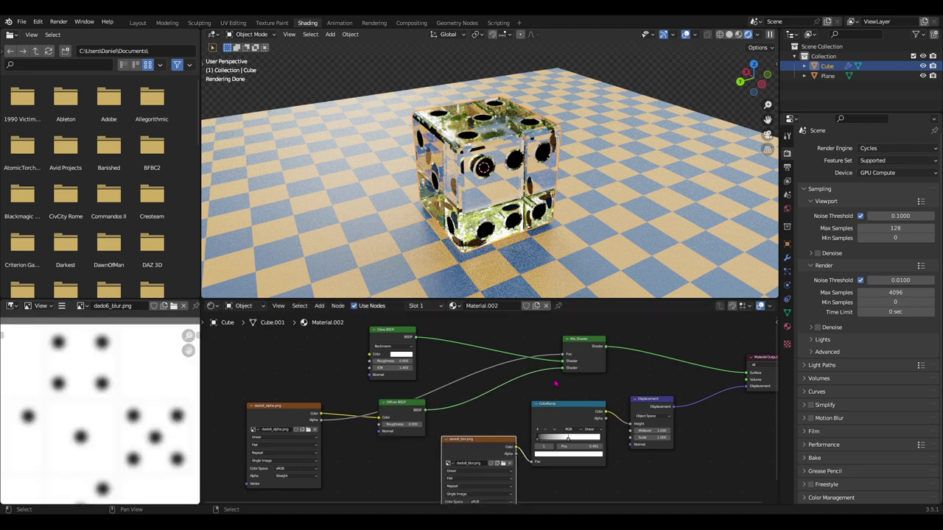
{"action": "middle_click_drag", "start_coordinate": [555, 383], "coordinate": [543, 373]}
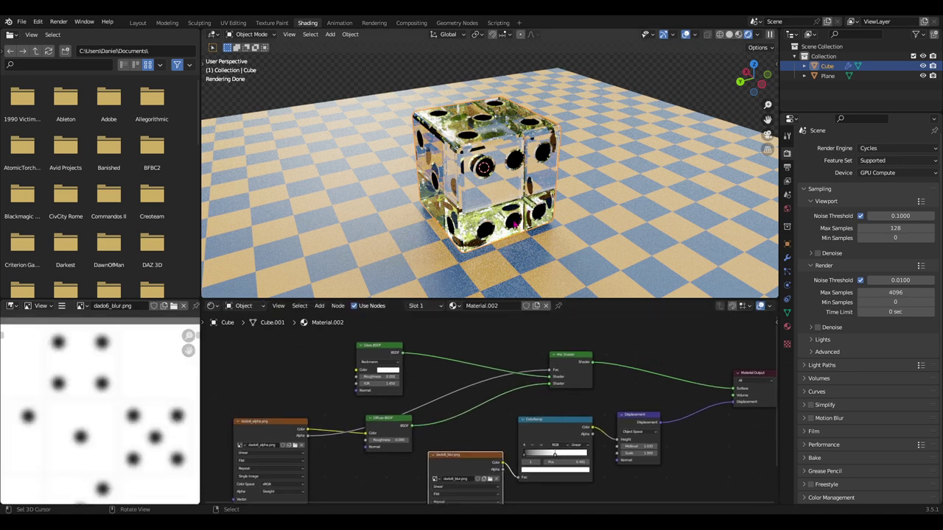
{"action": "left_click_drag", "start_coordinate": [374, 352], "coordinate": [384, 362]}
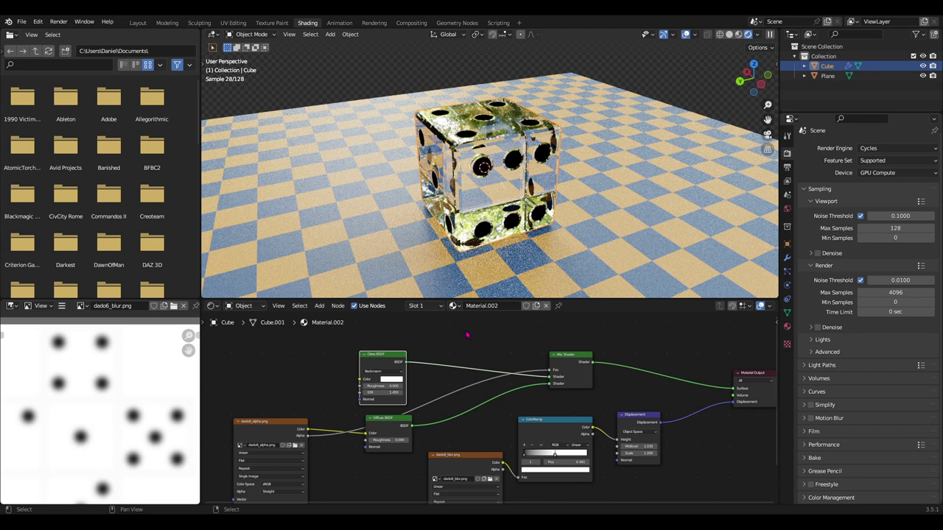
{"action": "left_click_drag", "start_coordinate": [382, 361], "coordinate": [366, 360]}
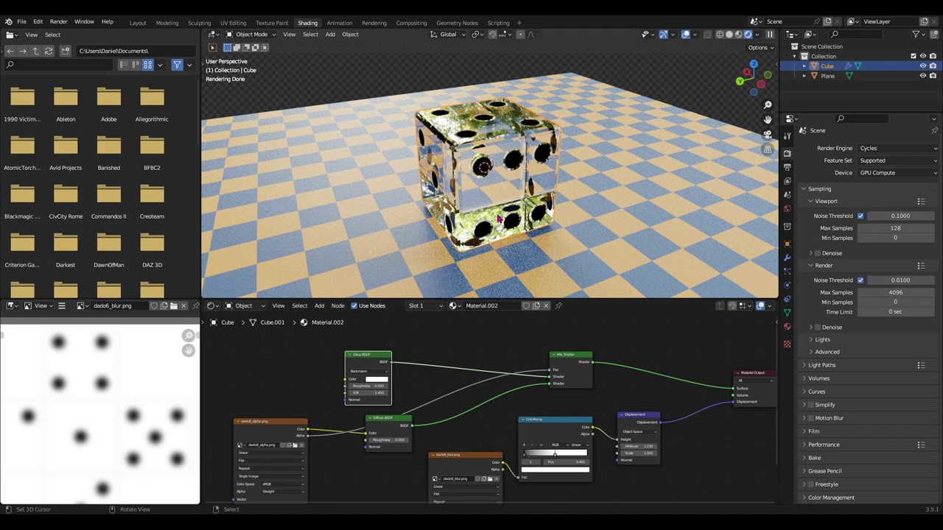
{"action": "left_click_drag", "start_coordinate": [377, 363], "coordinate": [384, 363]}
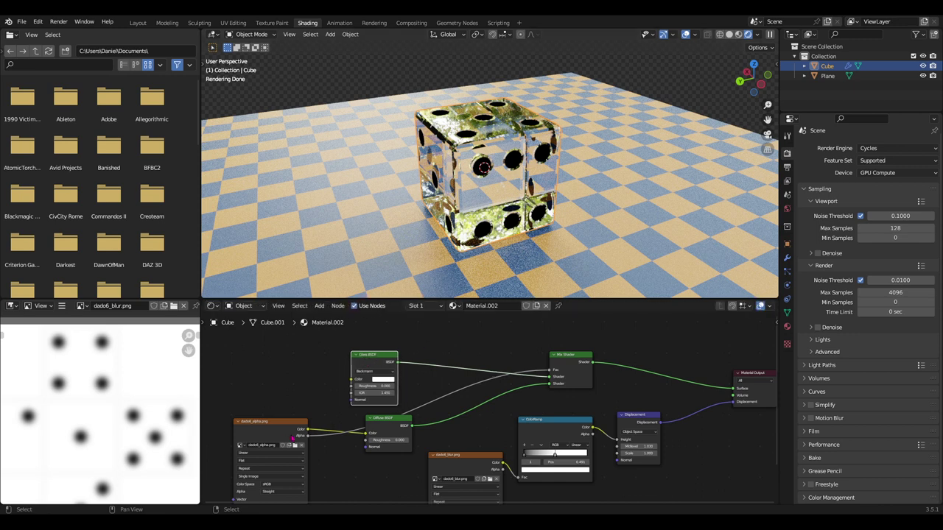
{"action": "left_click_drag", "start_coordinate": [274, 435], "coordinate": [275, 432]}
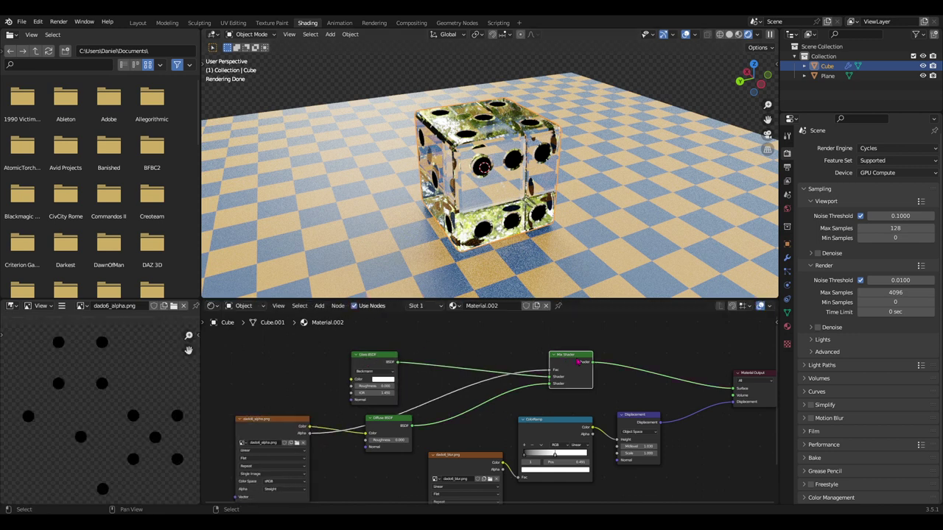
{"action": "left_click_drag", "start_coordinate": [565, 361], "coordinate": [547, 361]}
{"action": "scroll", "coordinate": [572, 374], "scroll_direction": "up", "scroll_amount": 2}
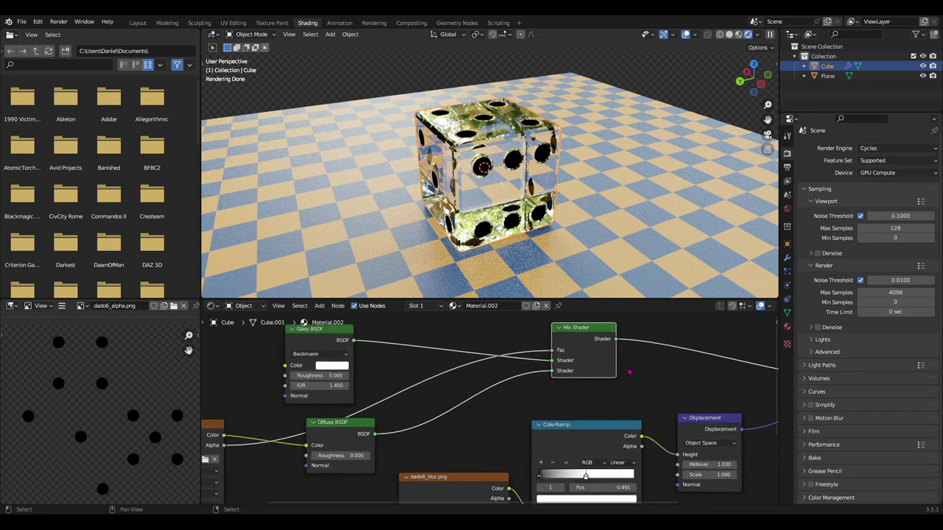
{"action": "middle_click_drag", "start_coordinate": [627, 376], "coordinate": [520, 403]}
{"action": "left_click_drag", "start_coordinate": [481, 361], "coordinate": [486, 377]}
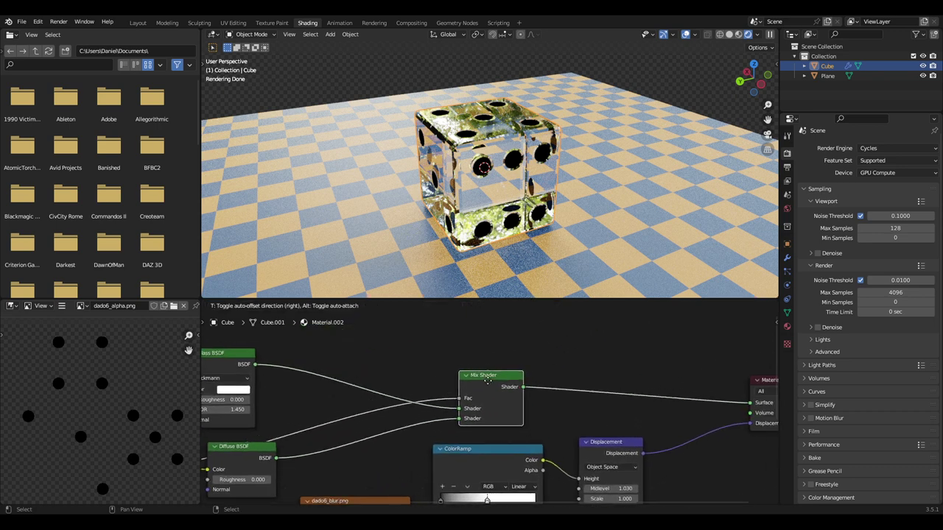
{"action": "scroll", "coordinate": [494, 405], "scroll_direction": "down", "scroll_amount": 1}
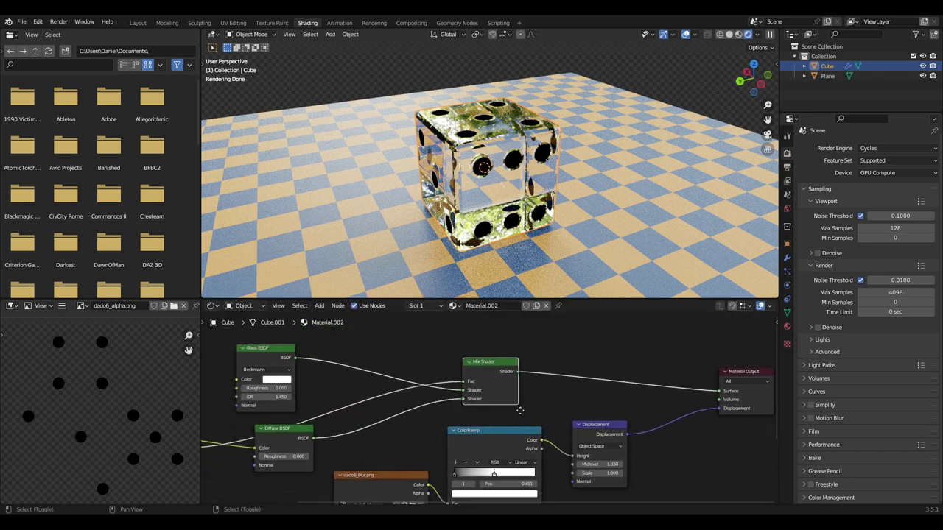